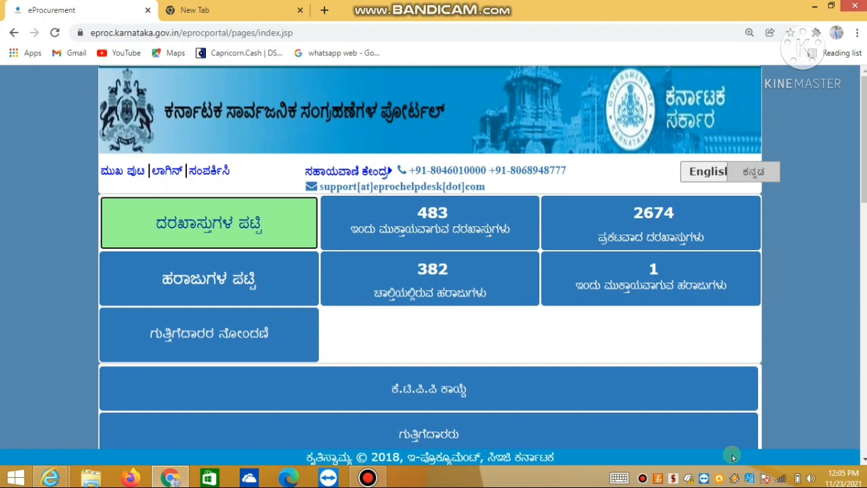
- Open the procurement portal's login page in a maximised window and enter the account's user name
click(158, 175)
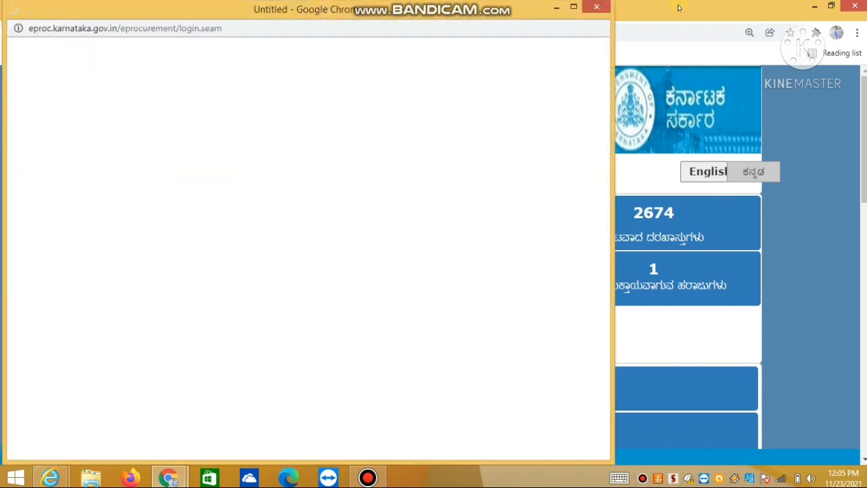
click(572, 8)
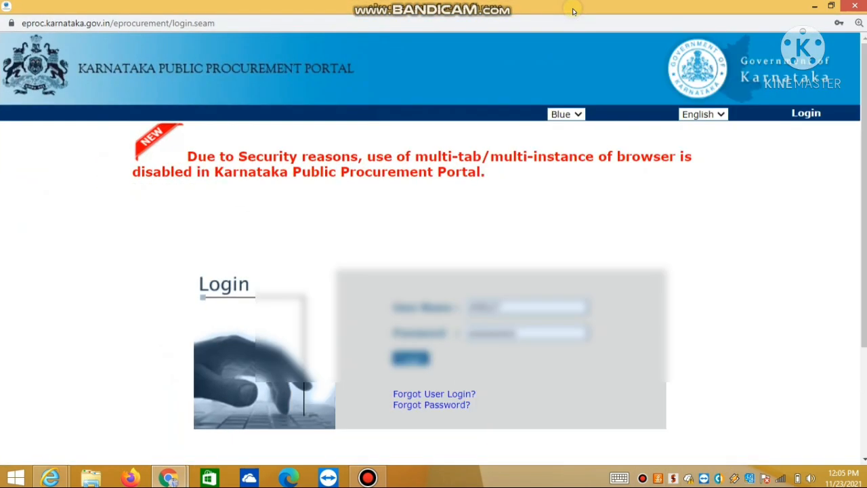
click(515, 305)
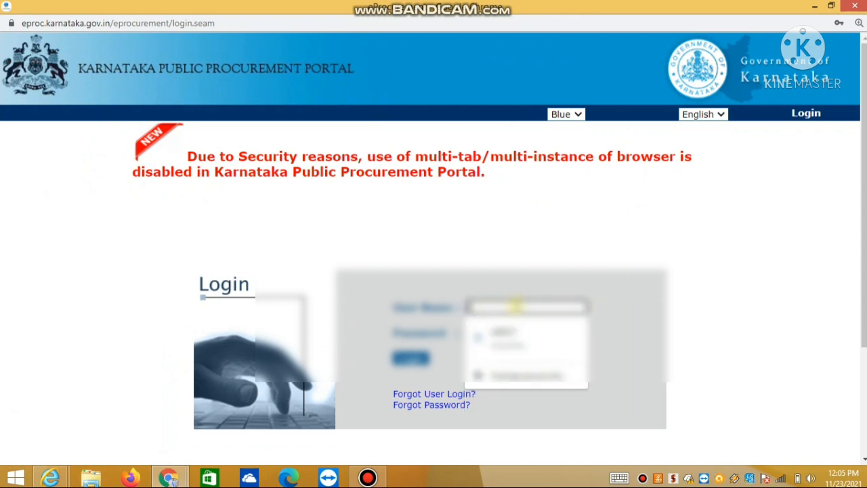
text(con)
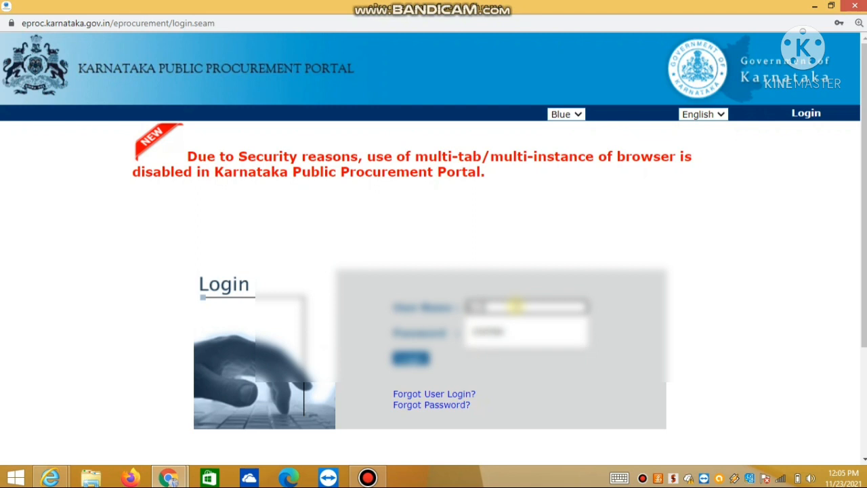
text(trac)
click(501, 331)
- Replace the prefilled password with the account password, log in, and decline saving the credentials in the browser
click(529, 330)
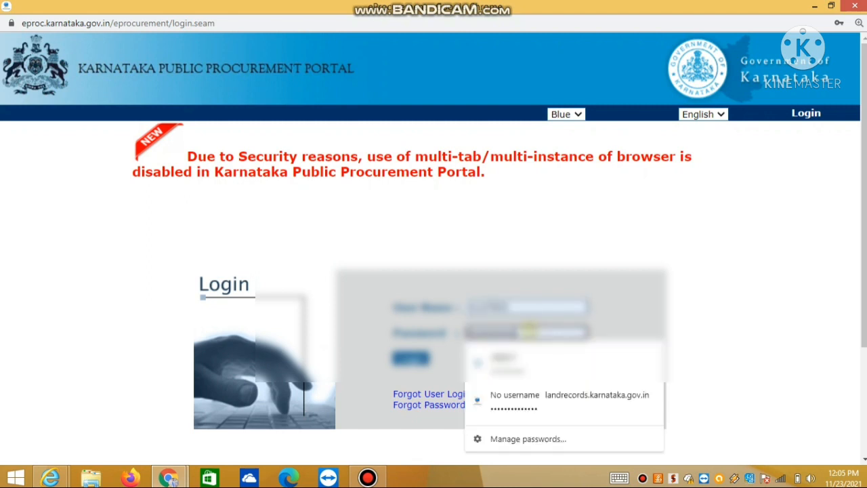
key(BackSpace)
key(BackSpace)
key(BackSpace)
key(BackSpace)
key(BackSpace)
key(BackSpace)
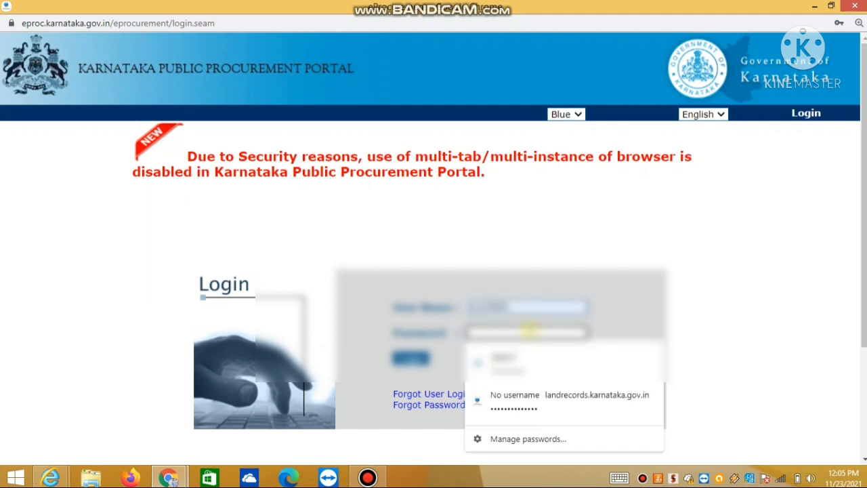
text(••••)
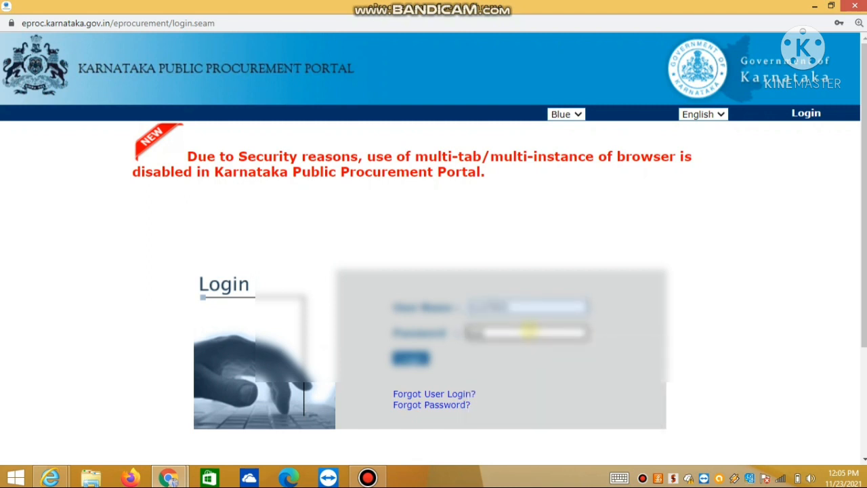
text(••••••)
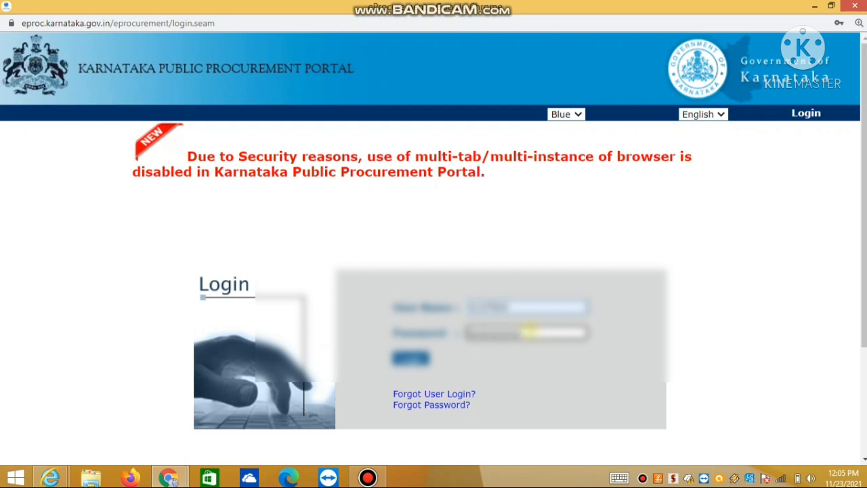
key(Return)
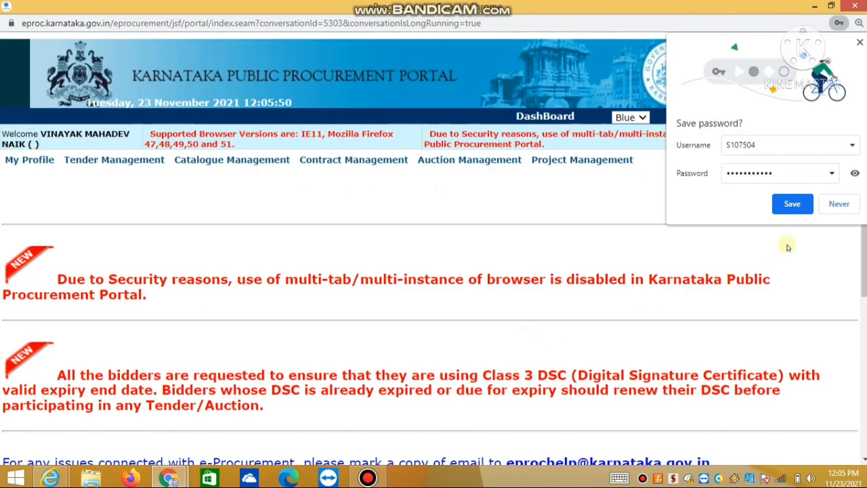
click(837, 204)
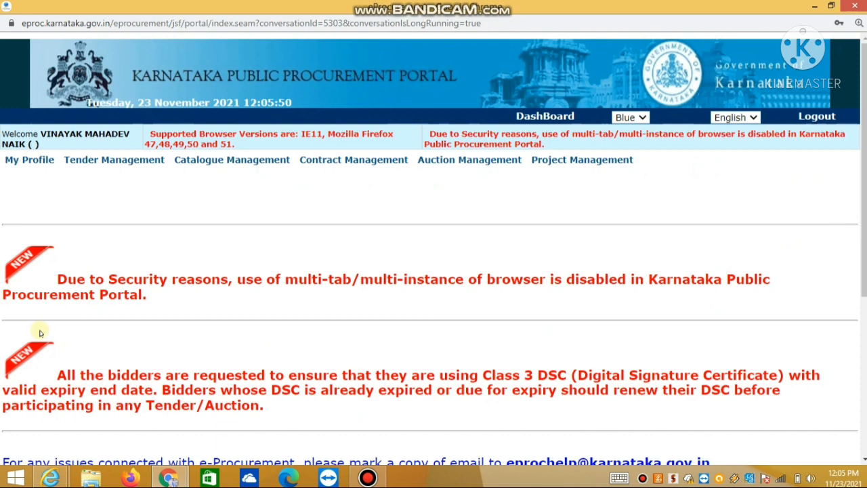
- Open the Search Tenders New page from the Tender Management options
mouse_move(105, 158)
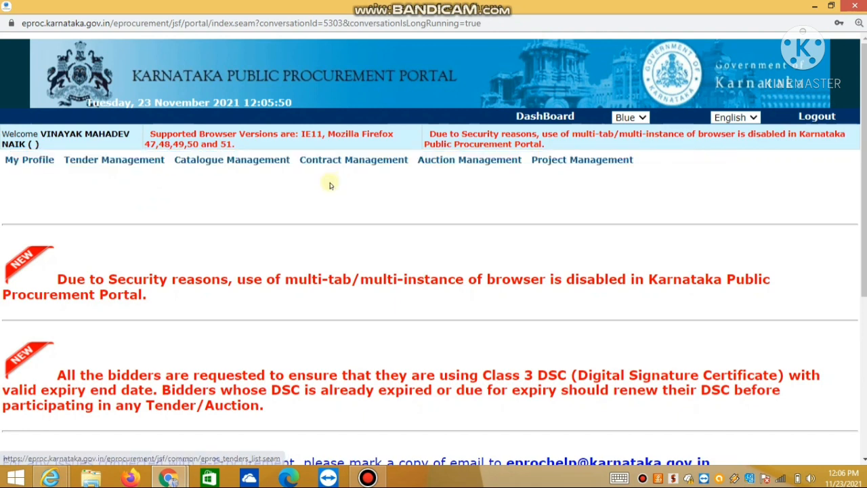
key(ctrl+plus)
key(ctrl+plus)
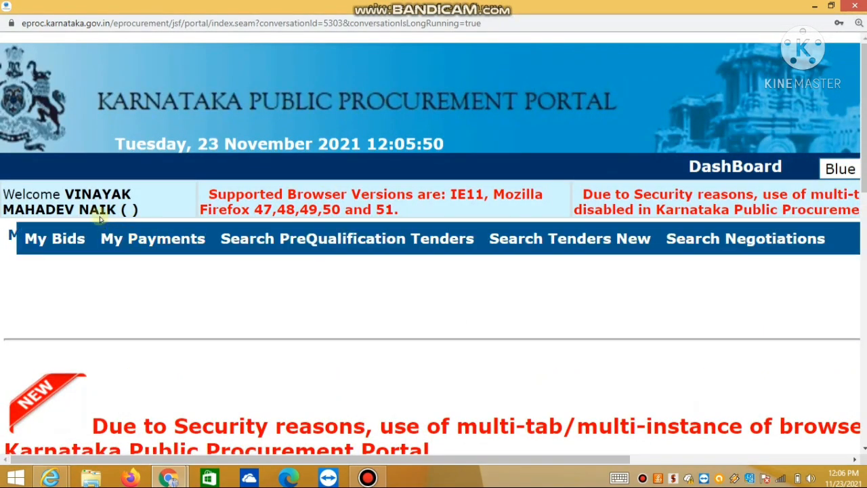
mouse_move(99, 236)
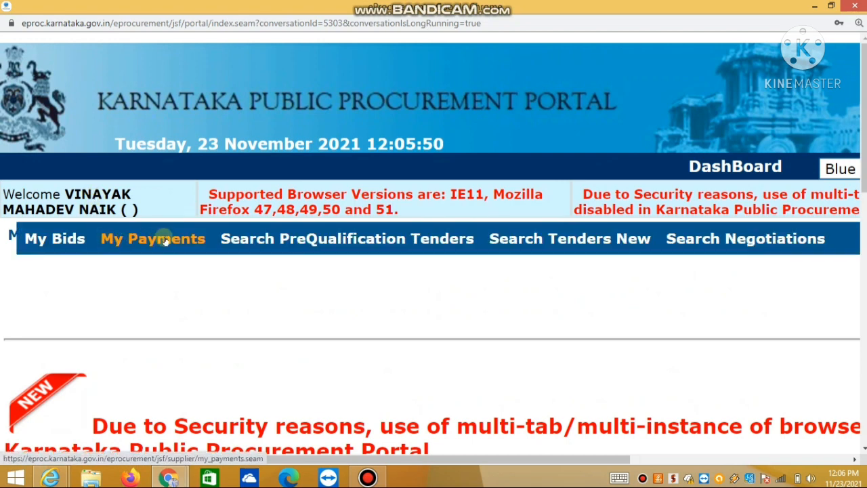
click(530, 238)
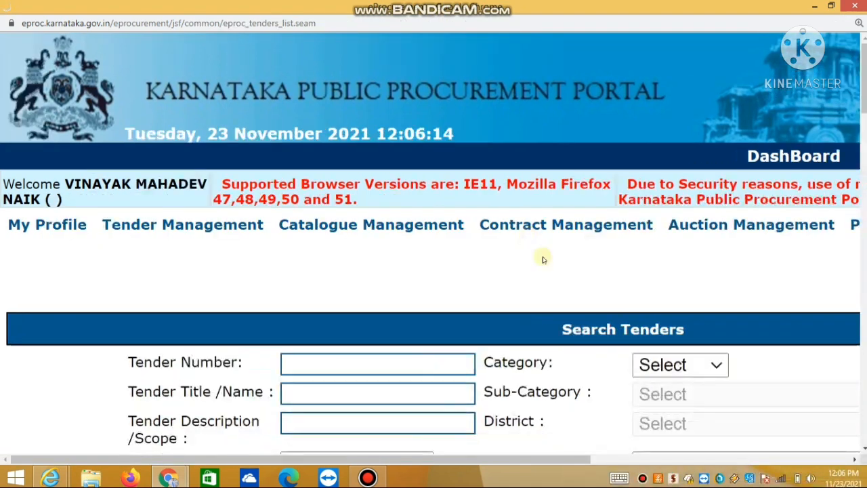
click(367, 478)
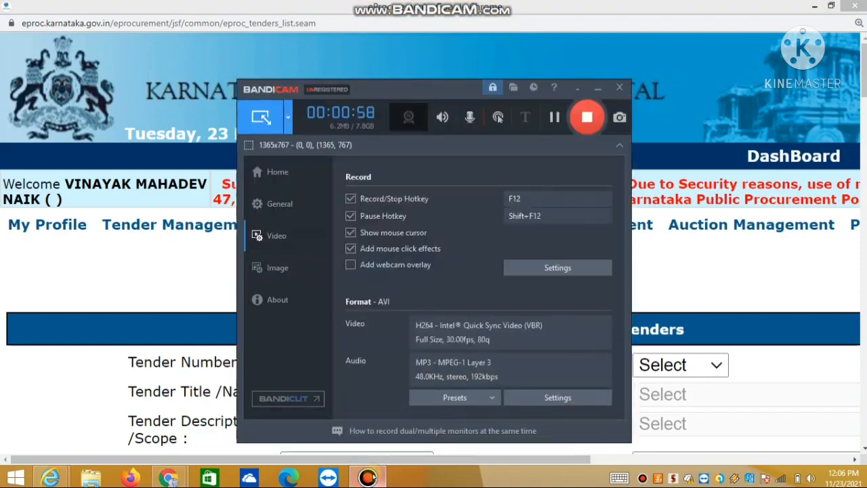
click(367, 478)
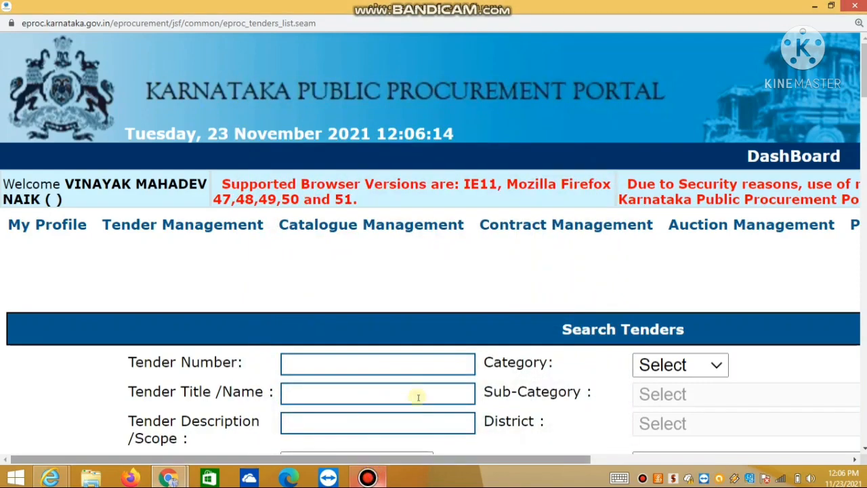
- Look over the tender search form and the list of published tenders beneath it
key(ctrl+minus)
scroll(170, 372, down, 5)
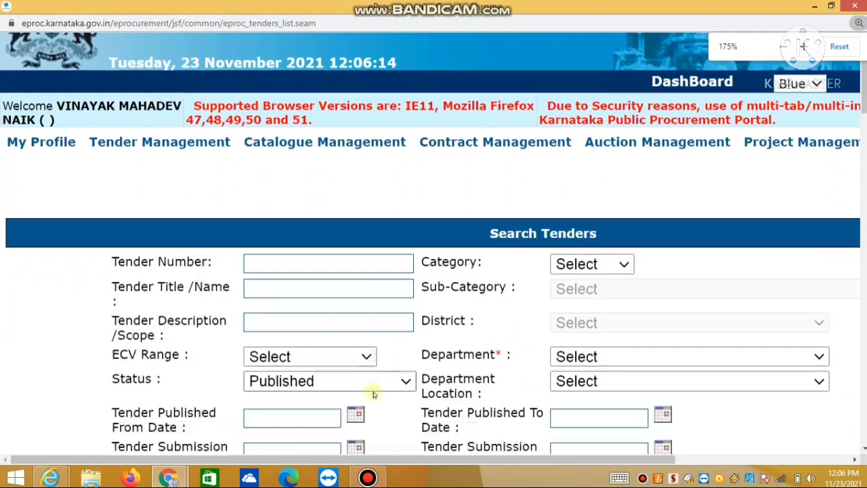
scroll(163, 386, down, 1)
scroll(162, 388, up, 4)
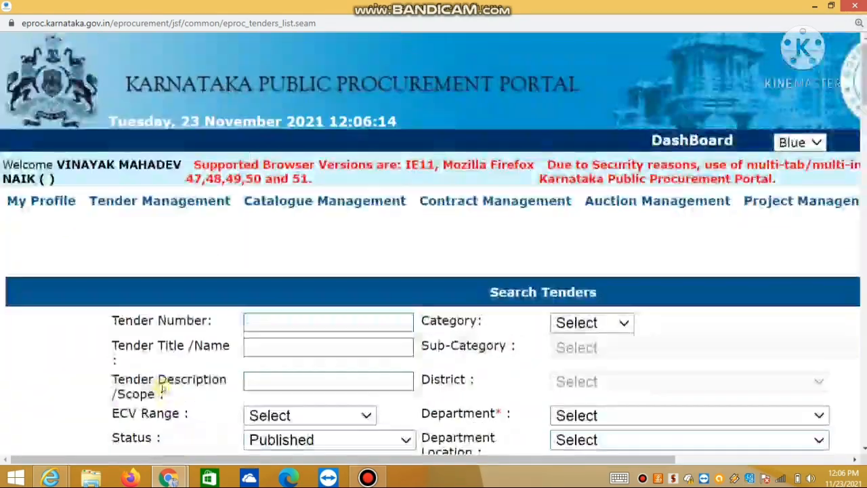
key(ctrl+minus)
key(ctrl+minus)
key(ctrl+minus)
key(ctrl+minus)
key(ctrl+minus)
key(ctrl+minus)
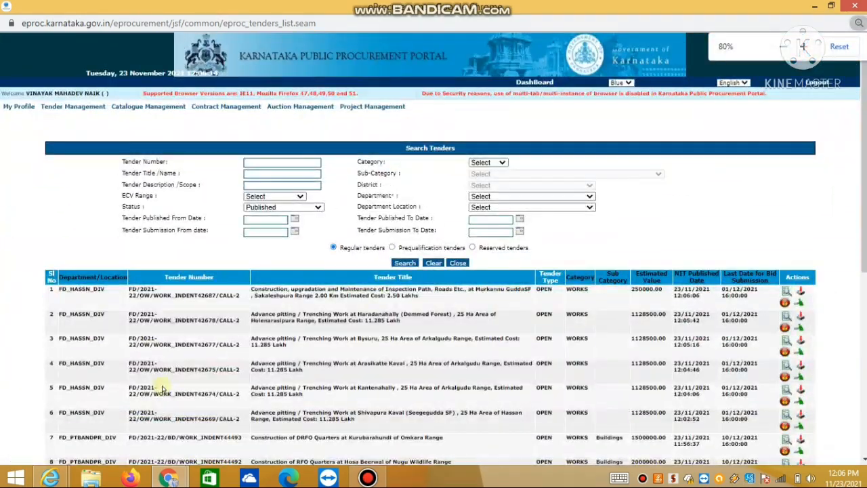
scroll(163, 388, down, 4)
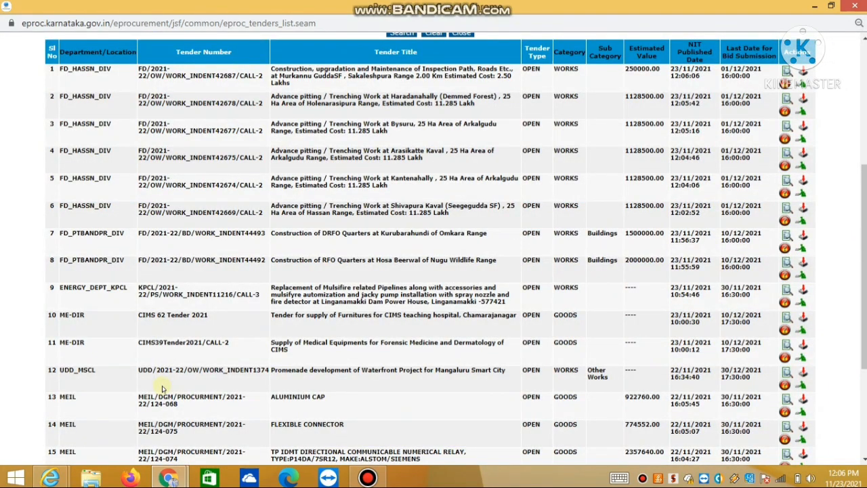
scroll(162, 388, up, 4)
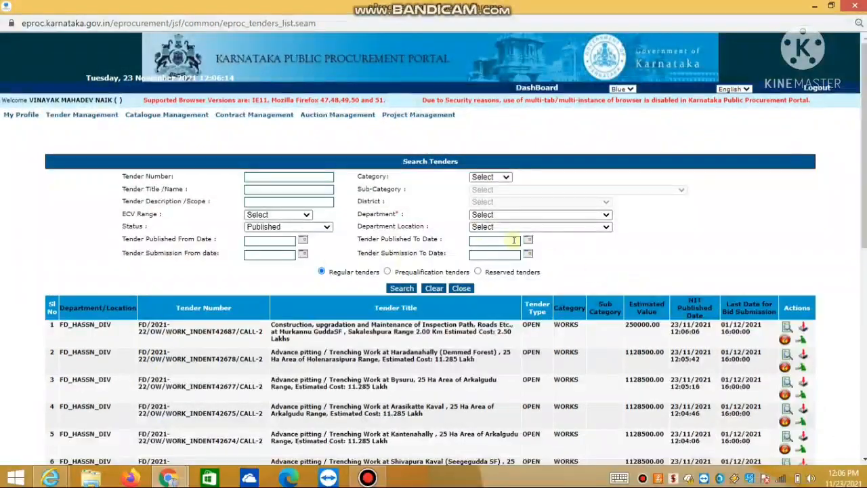
- Set the tender search department to DMA - Directorate of Municipal Administration
click(478, 215)
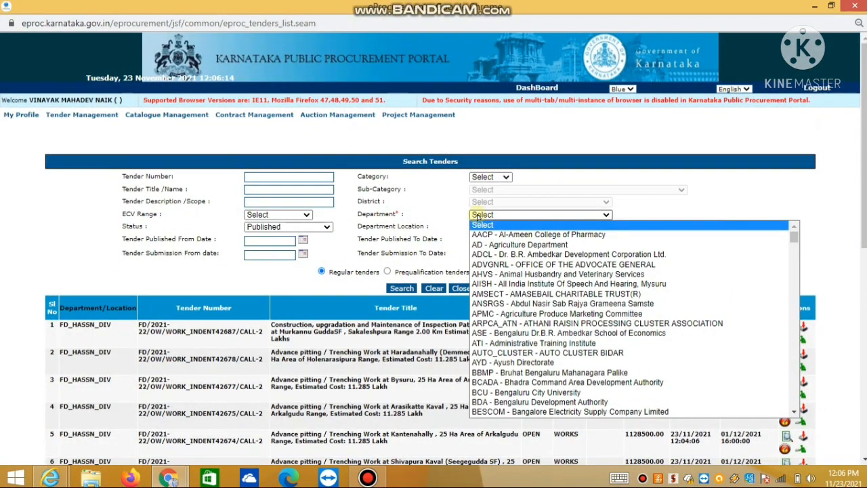
text(dma)
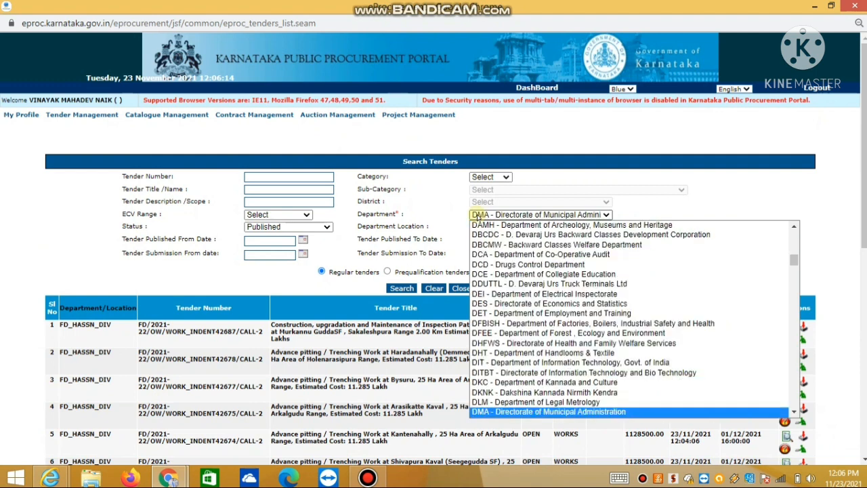
key(Return)
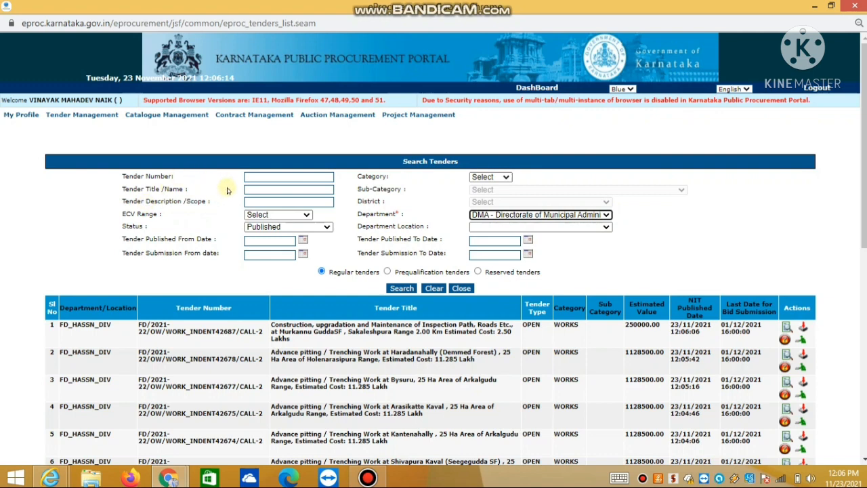
- Enter CC ROAD as the tender title and run the tender search
click(285, 189)
text(c)
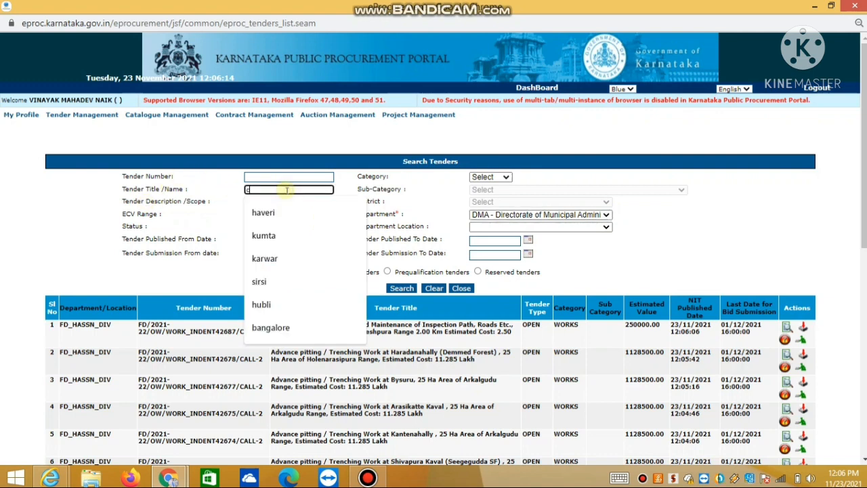
text(c)
click(279, 215)
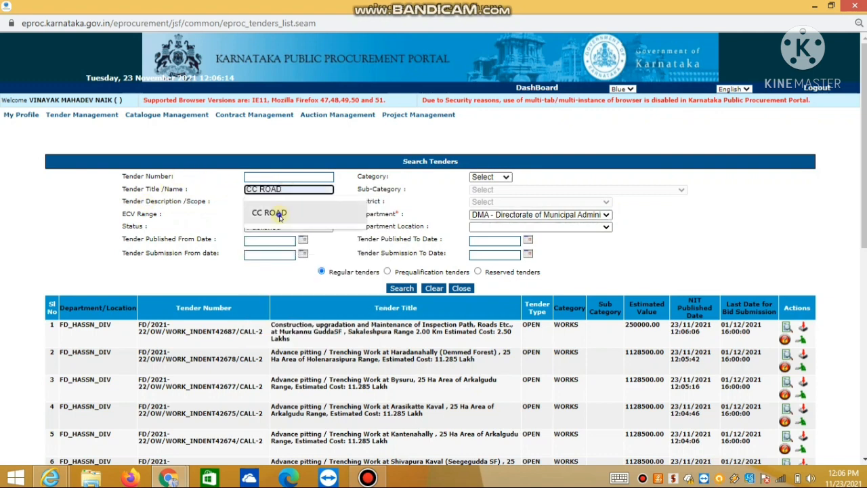
click(401, 288)
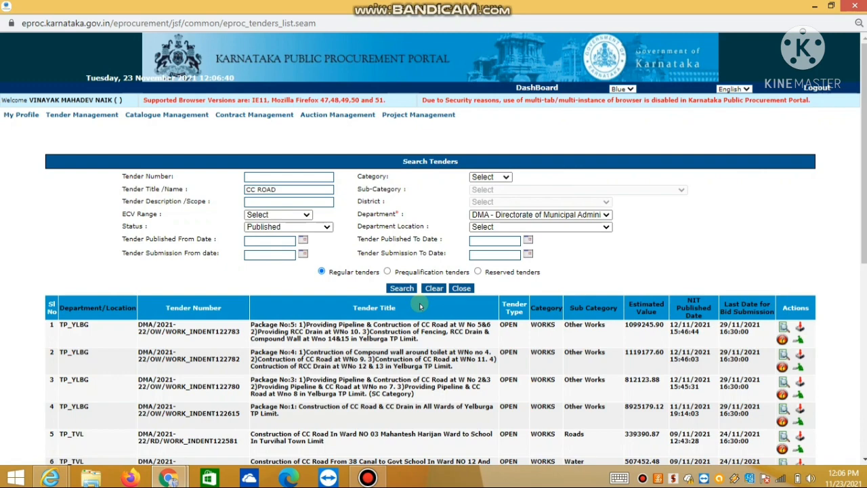
- Examine the CC ROAD tender results and highlight the entry for the road from the main gate to the DMI unit in Yadgir City
scroll(419, 302, down, 2)
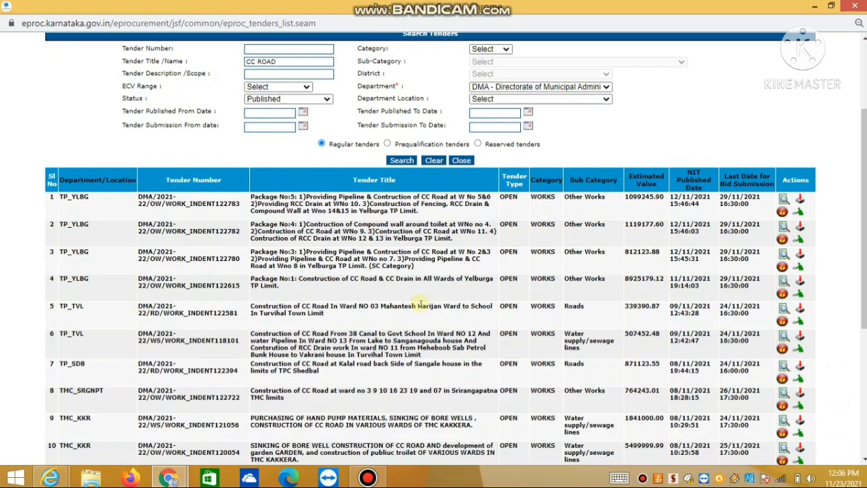
scroll(420, 303, down, 2)
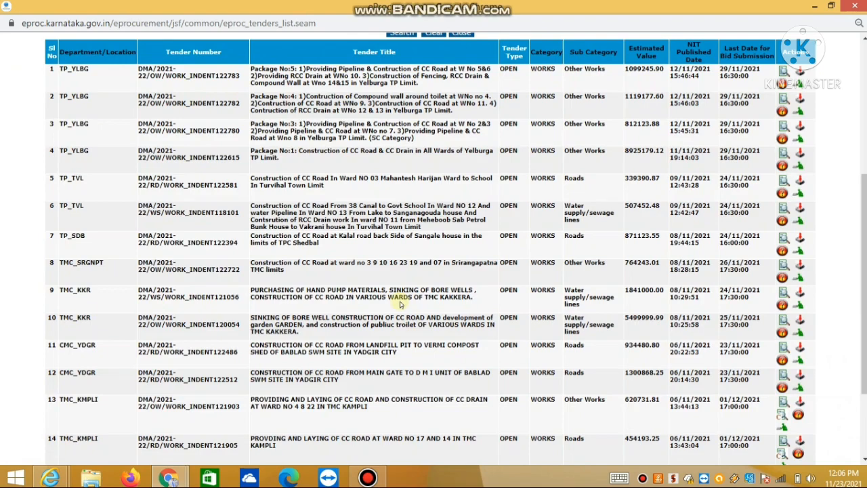
scroll(400, 298, down, 1)
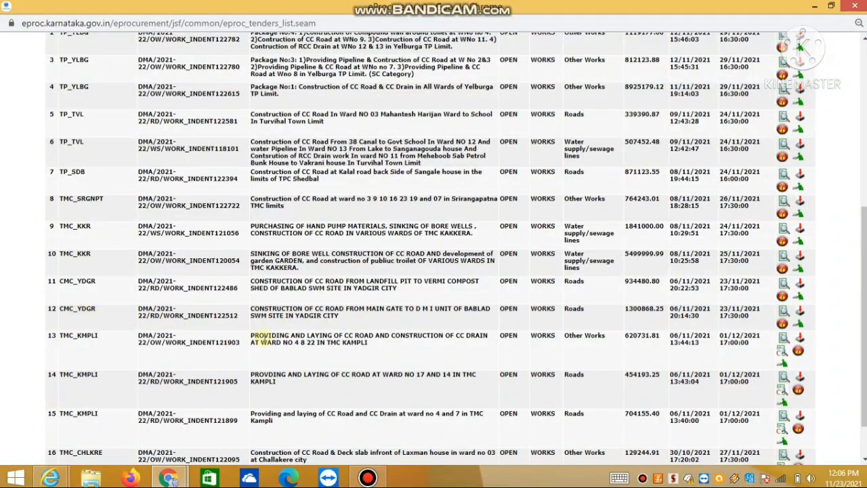
key(ctrl+plus)
key(ctrl+plus)
key(ctrl+plus)
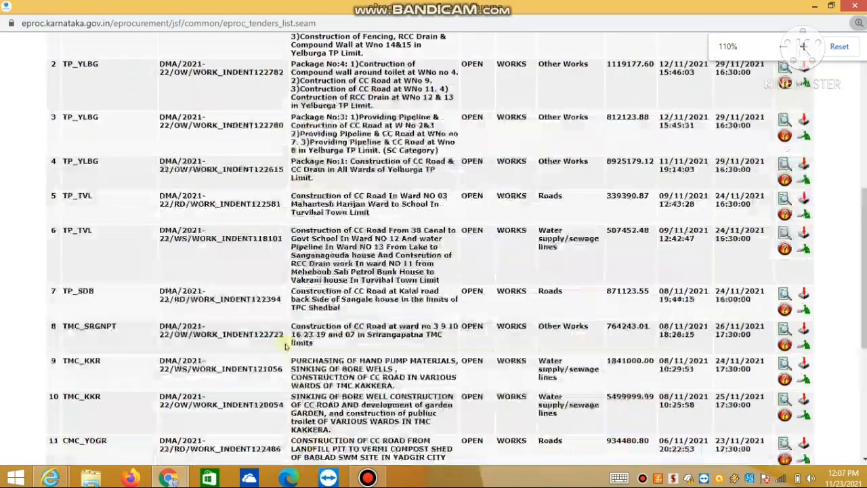
scroll(285, 346, down, 3)
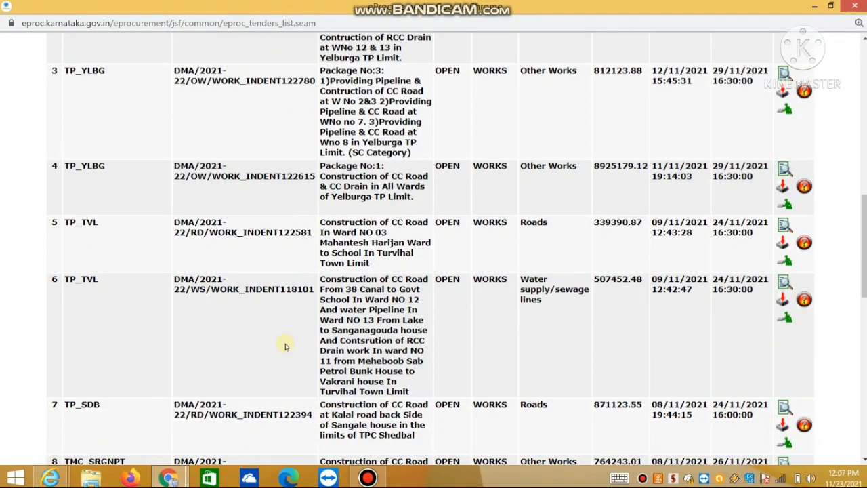
scroll(285, 346, down, 2)
scroll(285, 344, down, 7)
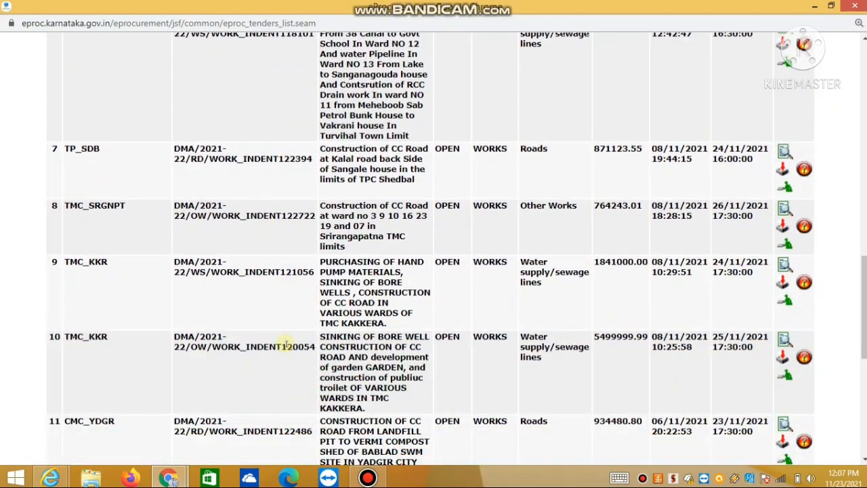
scroll(287, 344, down, 1)
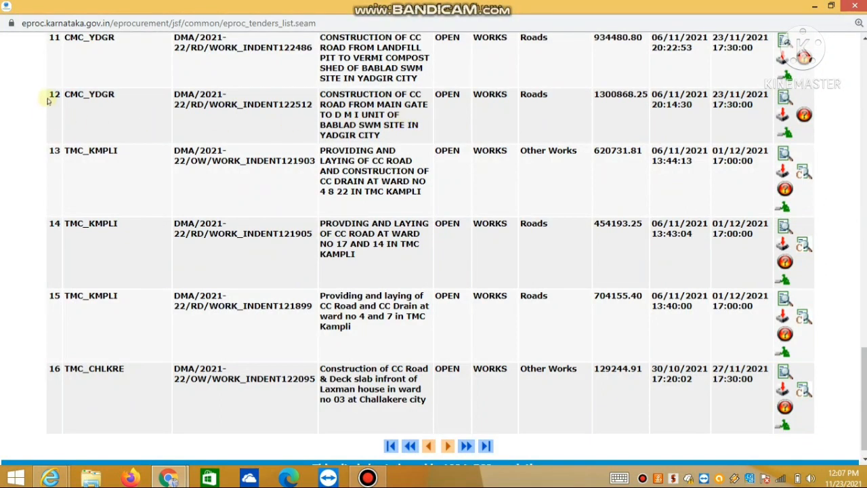
drag(44, 90, 801, 136)
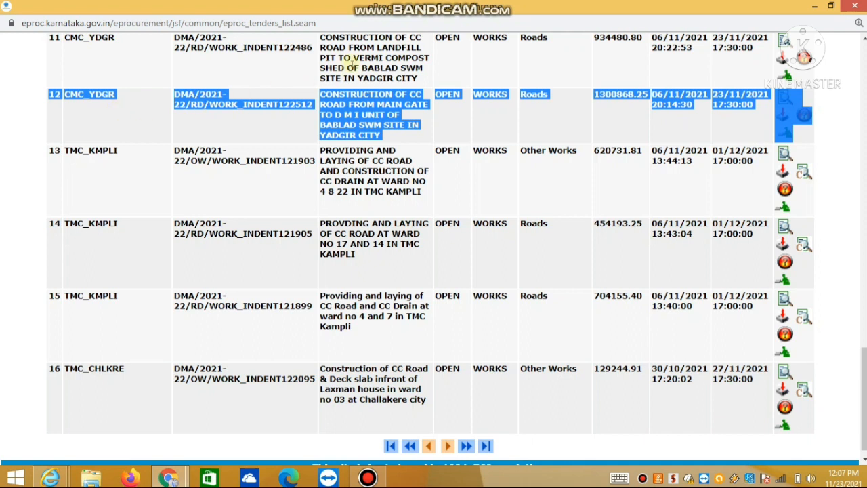
- Open the bid submission page for the CC road tender from the main gate to the DMI unit of Bablad SWM site, Yadgir City
click(733, 110)
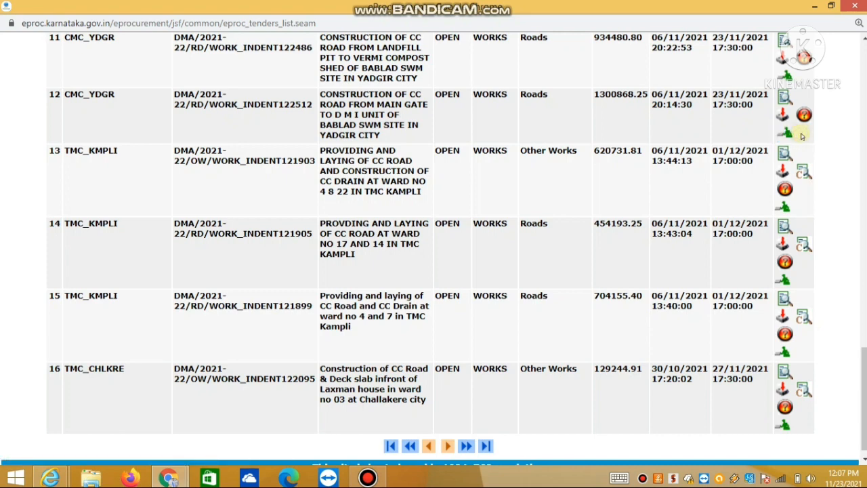
key(ctrl+plus)
key(ctrl+plus)
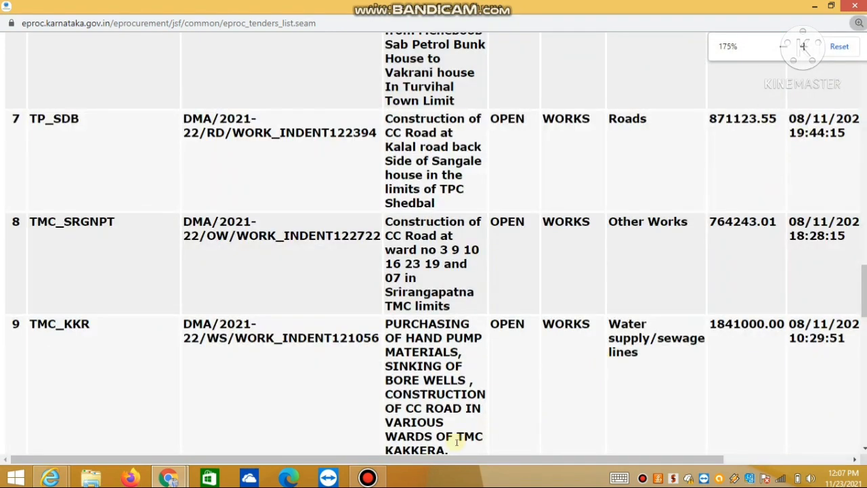
drag(424, 463, 680, 445)
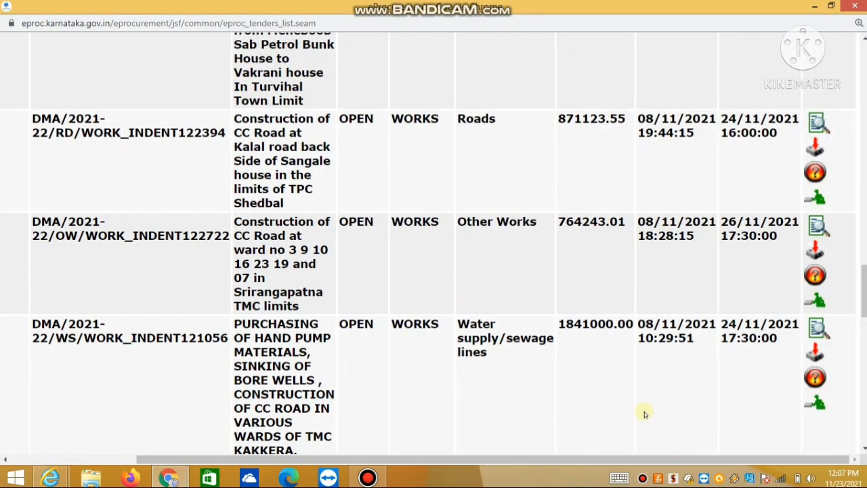
scroll(645, 413, down, 2)
scroll(644, 412, down, 2)
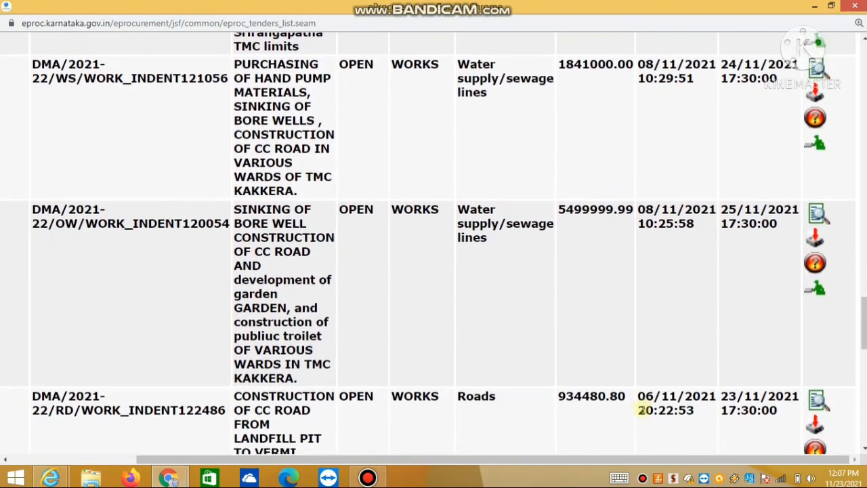
scroll(642, 409, down, 6)
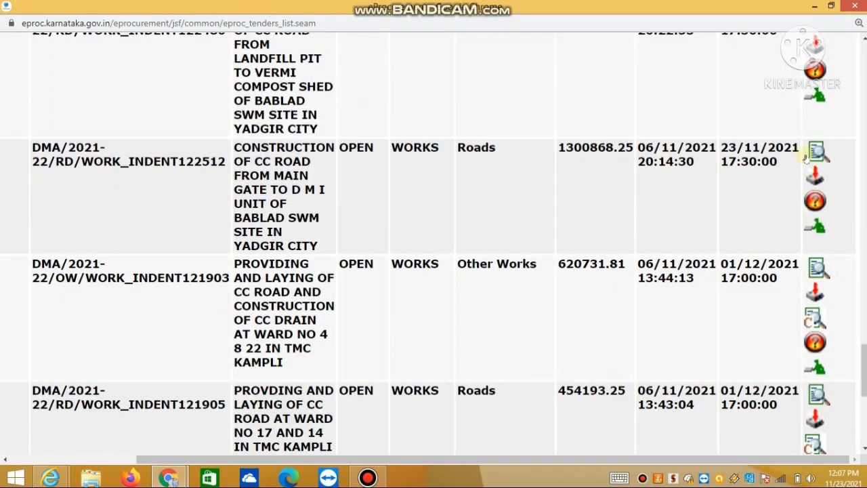
drag(800, 132, 750, 206)
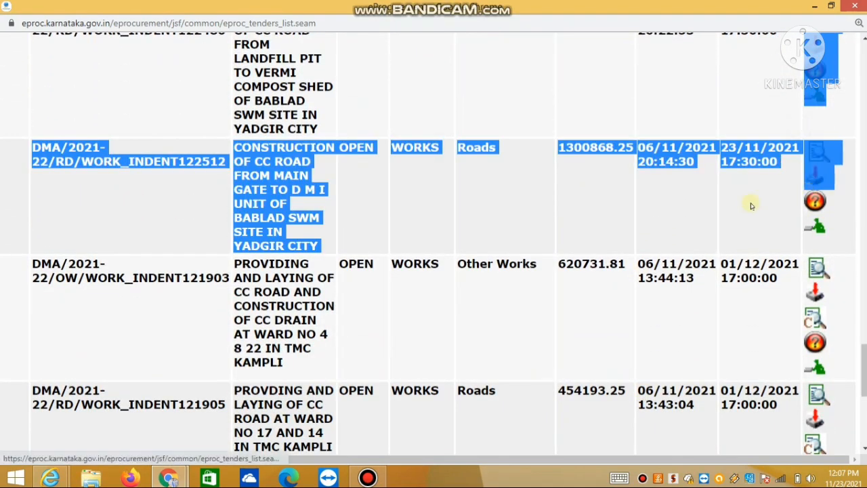
click(750, 206)
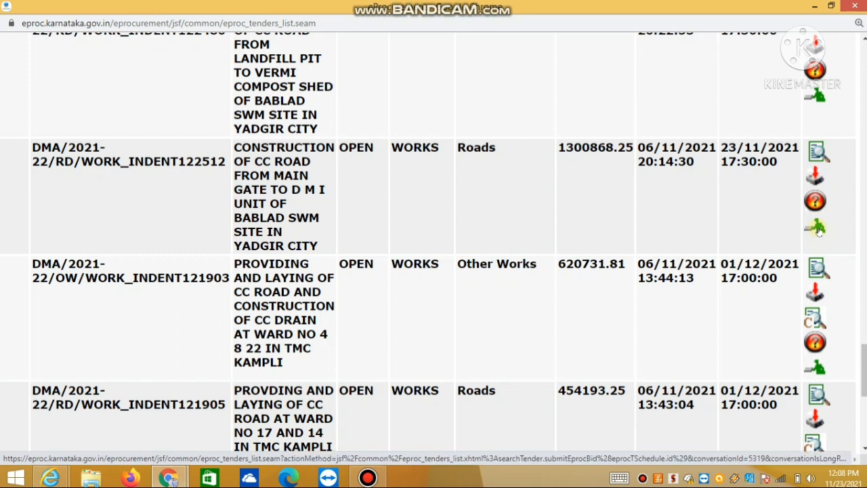
click(818, 231)
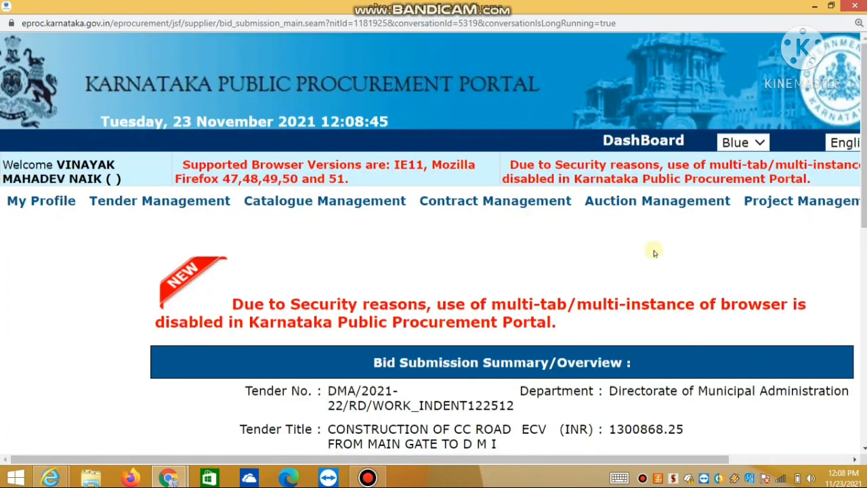
- Look over the bid submission overview, its tender details and the list of bid actions with their statuses
key(ctrl+minus)
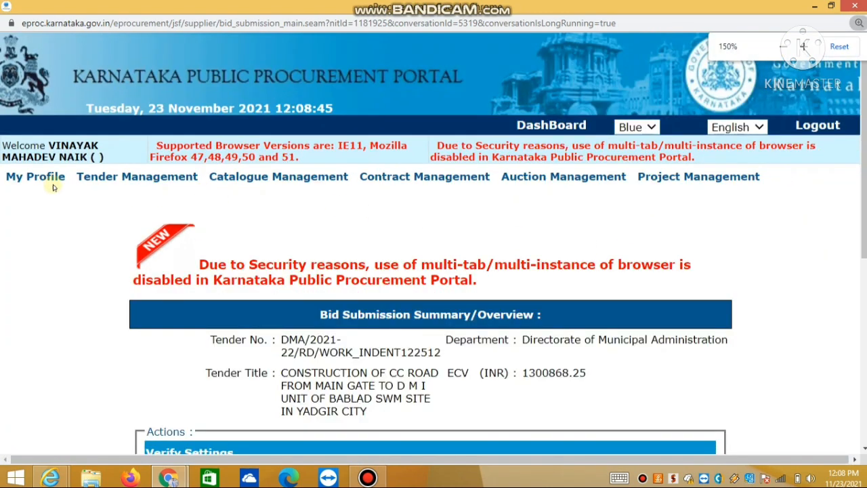
scroll(420, 257, down, 3)
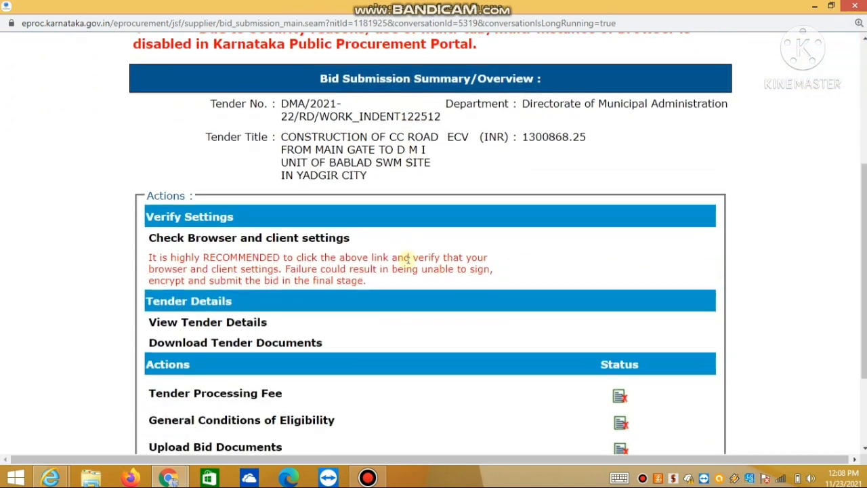
scroll(406, 259, down, 2)
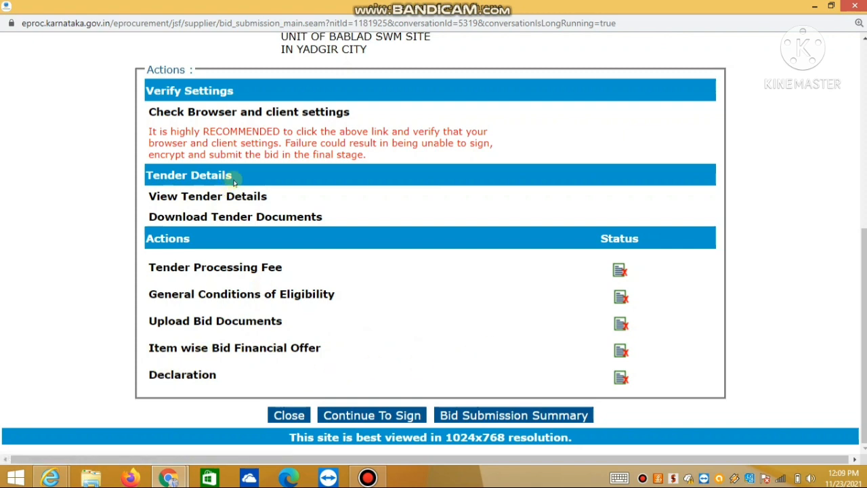
scroll(233, 180, up, 1)
scroll(234, 181, up, 3)
scroll(234, 182, down, 2)
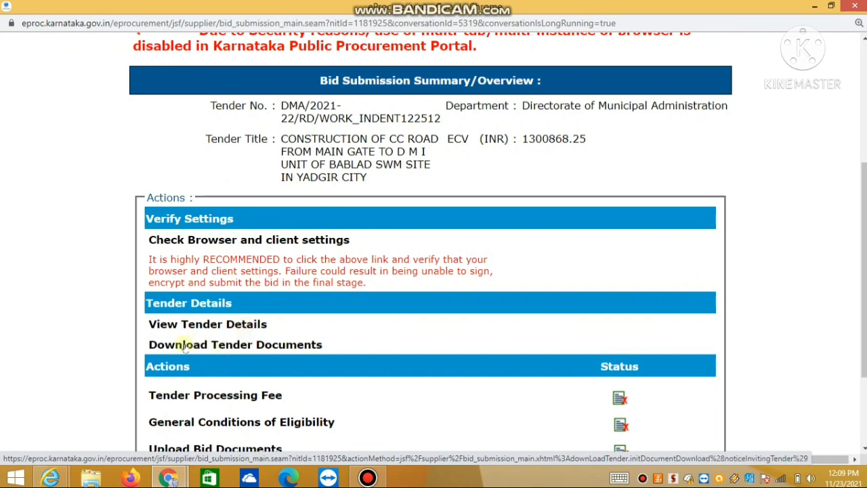
- View the list of downloadable tender documents and return to the bid submission overview
click(262, 345)
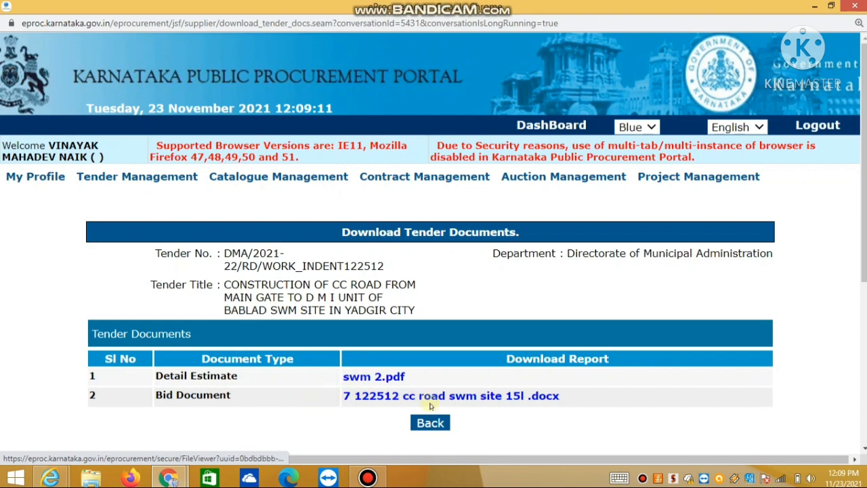
click(437, 423)
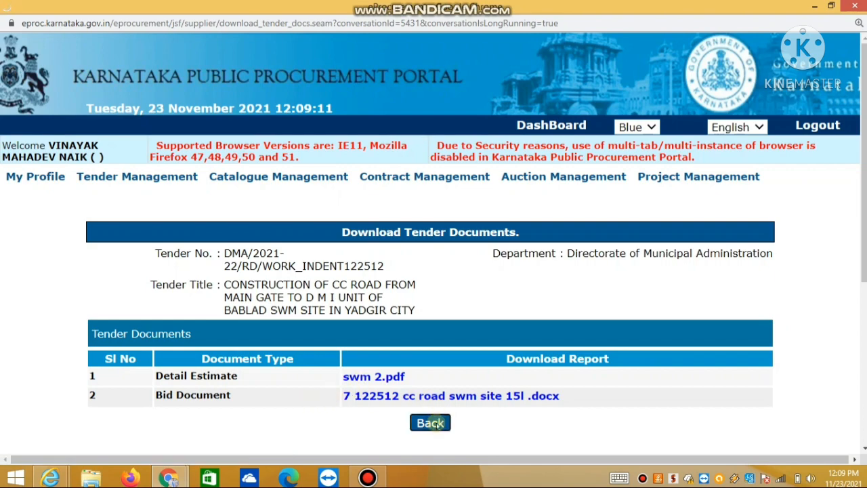
- Open the Tender Processing Fee action of the bid
scroll(437, 425, down, 5)
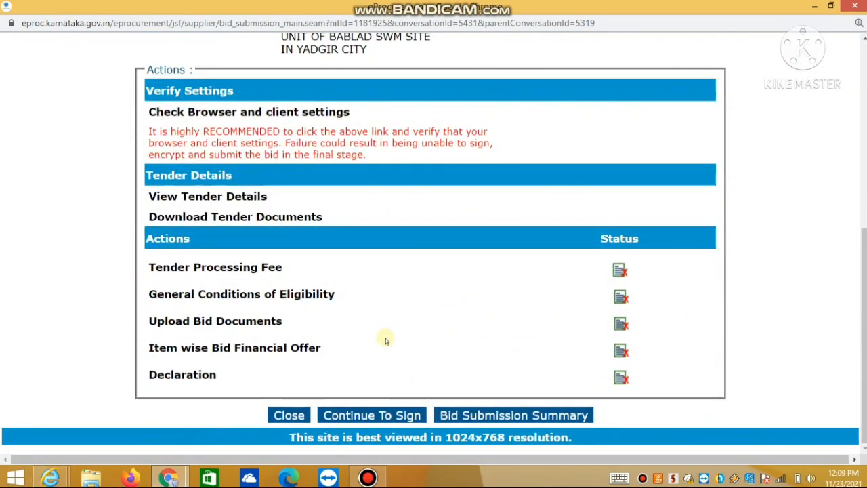
click(187, 269)
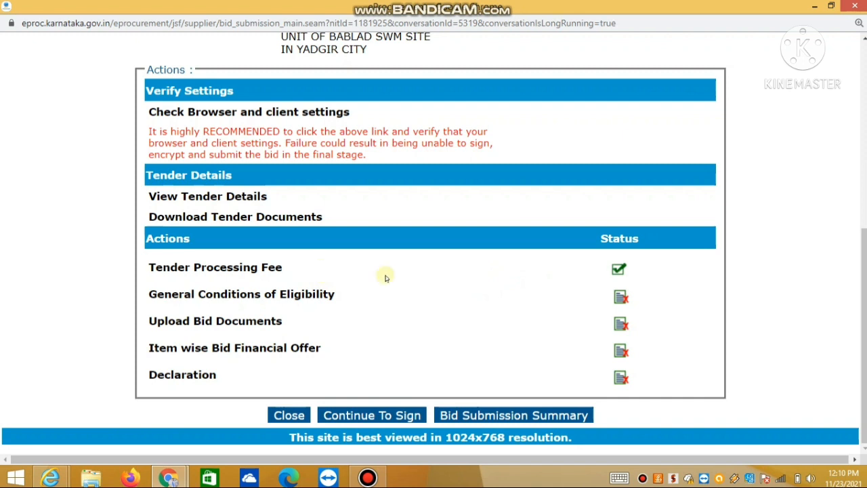
- Open the General Conditions of Eligibility and set compliance to YES for criteria 1 and 2, on joint ventures and ineligibility declarations
click(253, 293)
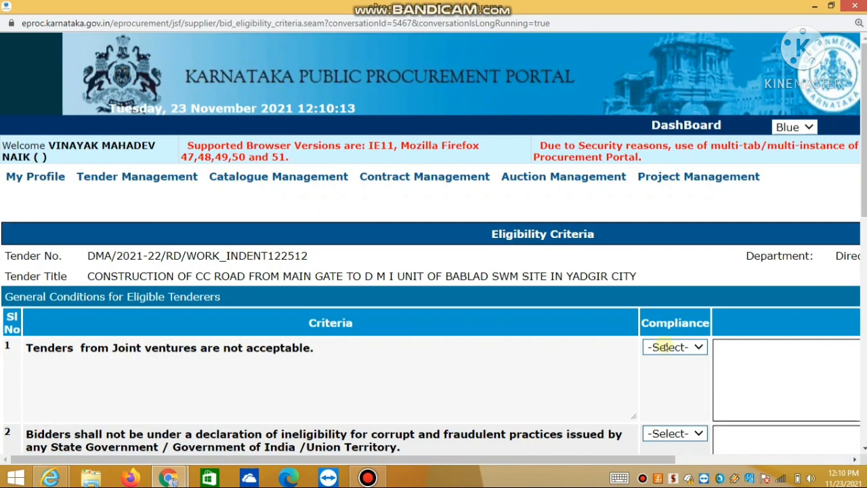
click(664, 346)
key(Down)
key(Down)
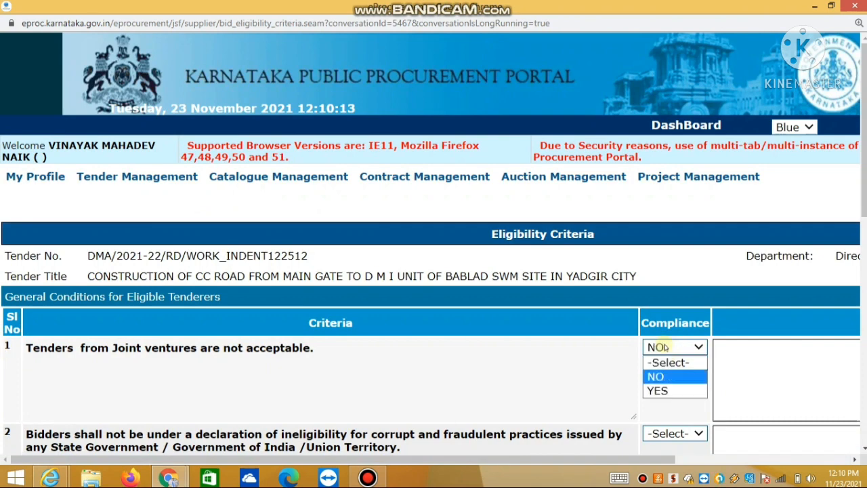
click(664, 346)
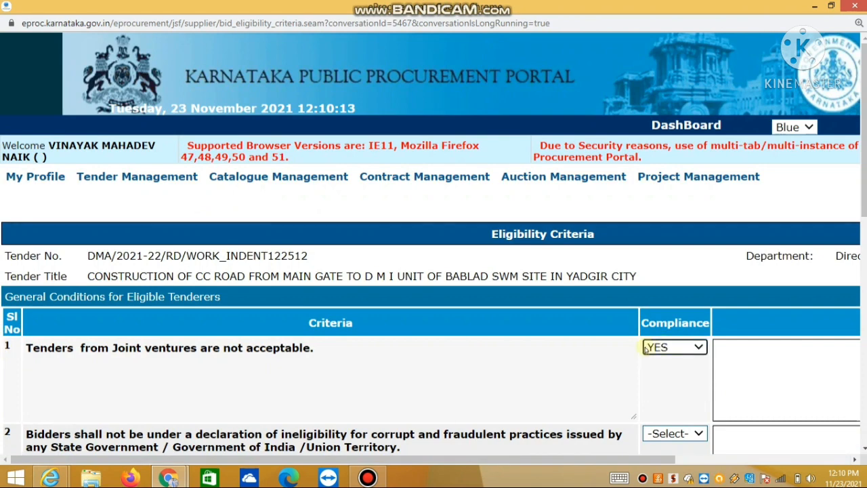
scroll(652, 347, down, 2)
click(676, 305)
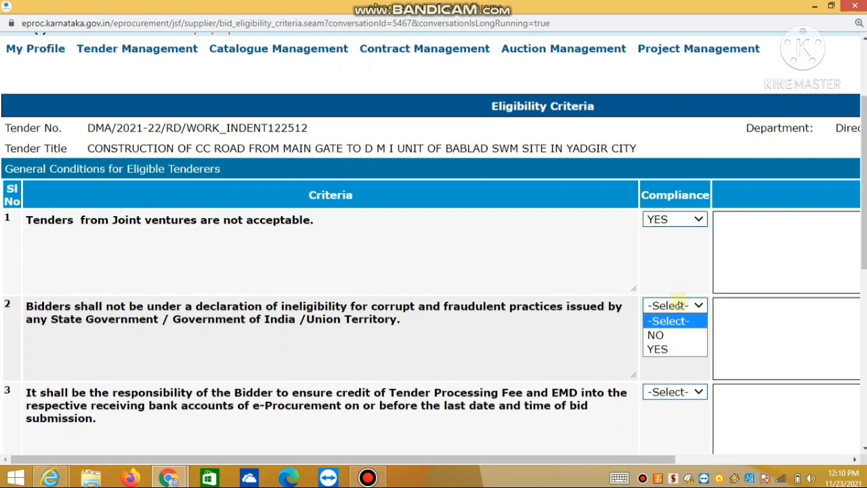
key(Down)
key(Down)
key(Return)
- Set compliance to YES for criteria 3, 4 and 5, covering fee and EMD credit, browser compatibility and contract management fees
key(Tab)
key(Tab)
key(Tab)
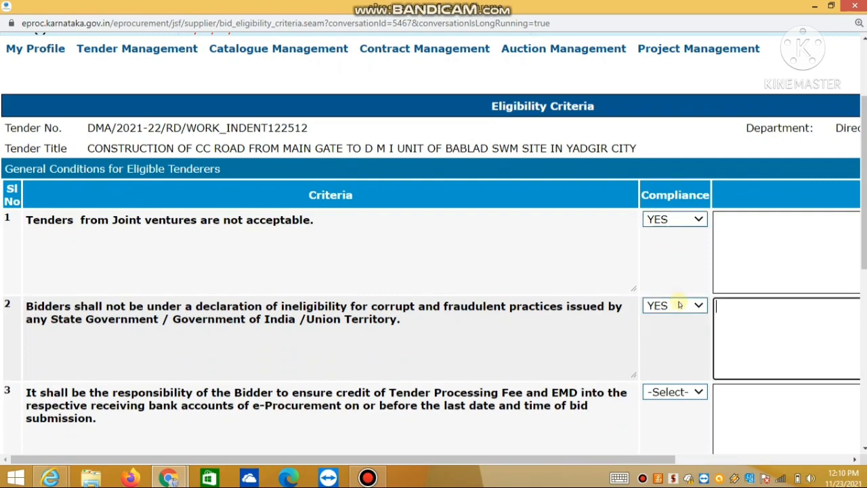
key(Down)
key(Down)
key(Tab)
key(Tab)
key(Tab)
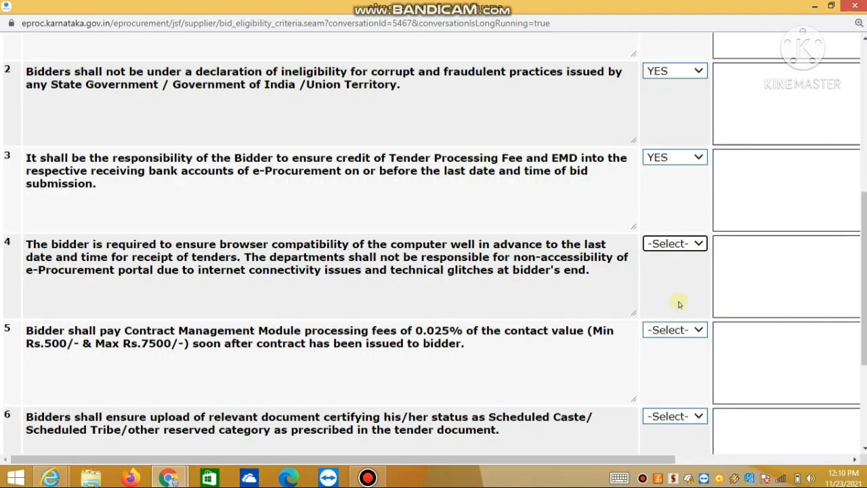
key(Down)
key(Down)
key(Tab)
key(Tab)
key(Tab)
key(Down)
key(Down)
- Set compliance to YES for criteria 6 and 7, on reserved category documents and the EMD declaration certificate, and save the eligibility criteria
key(Tab)
key(Tab)
key(Tab)
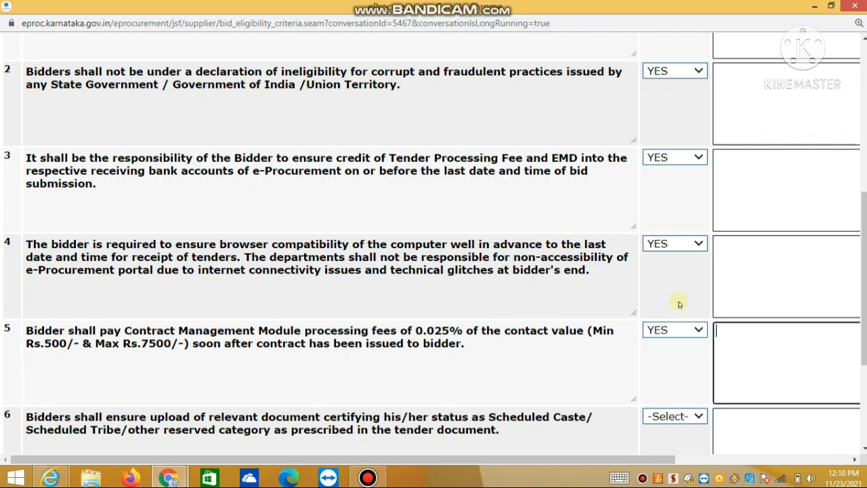
key(Down)
key(Down)
key(Tab)
key(Tab)
key(Tab)
key(Down)
key(Down)
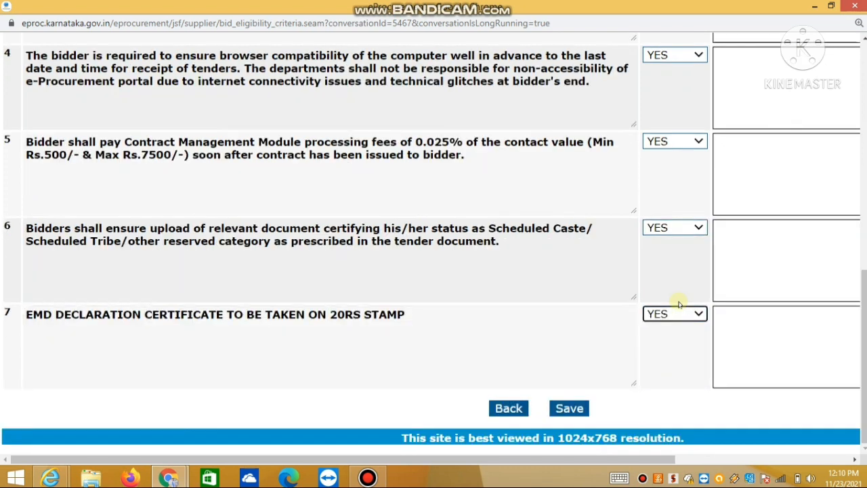
key(Tab)
key(Tab)
key(Tab)
key(Return)
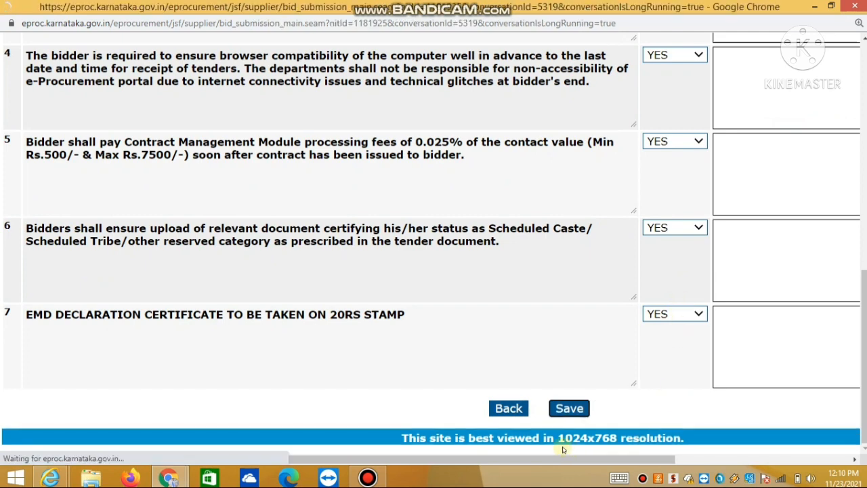
- Open the bid's Declaration, agree to its terms and conditions, and save it
scroll(562, 442, down, 4)
scroll(561, 442, down, 2)
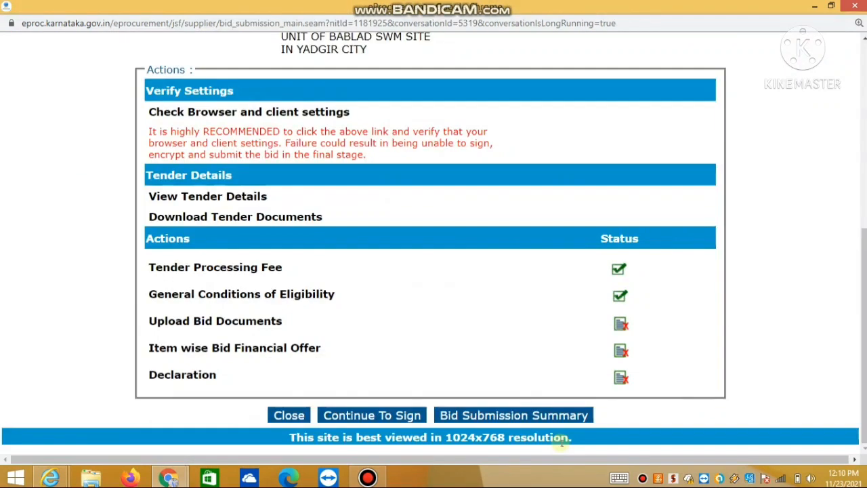
click(190, 377)
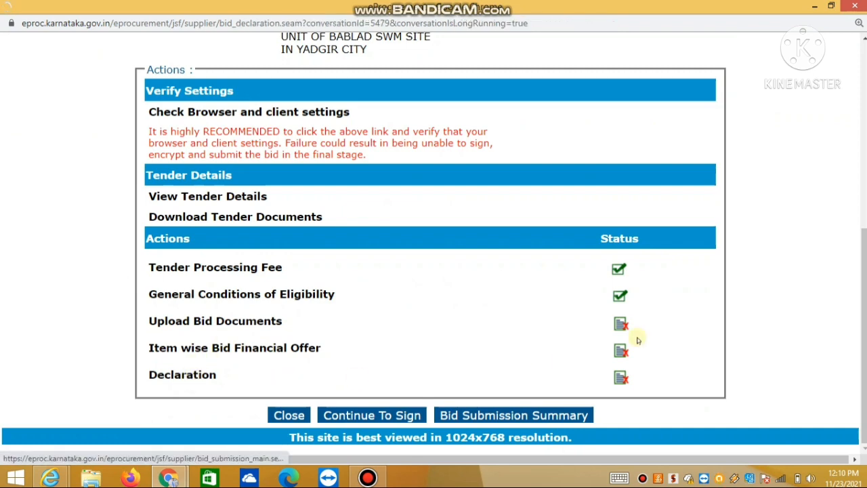
scroll(147, 329, down, 4)
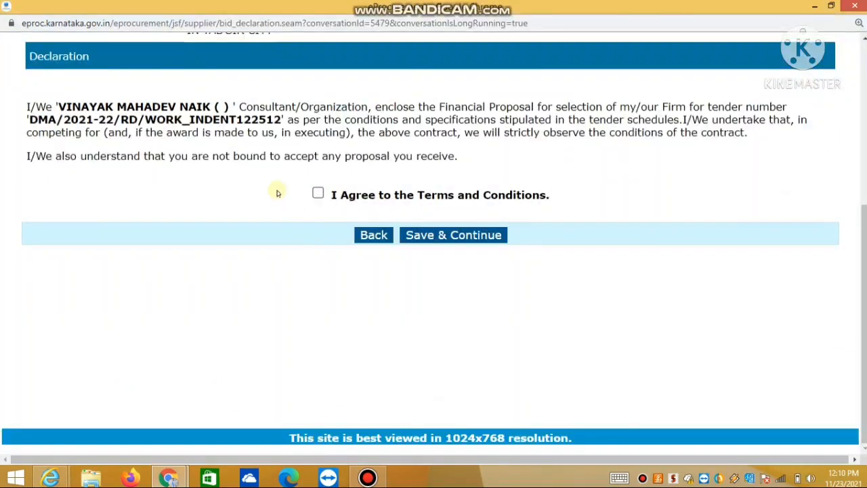
click(317, 193)
click(481, 238)
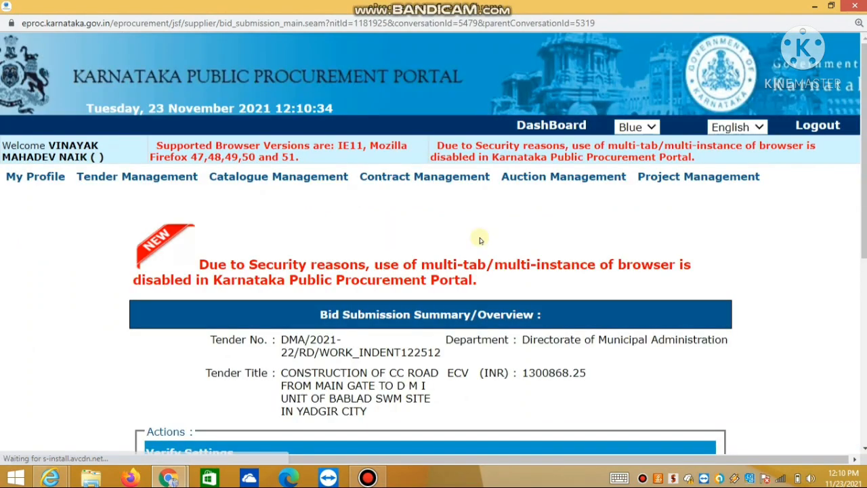
- Open the Upload Bid Documents action and look over the technical documents that must be uploaded
scroll(480, 237, down, 4)
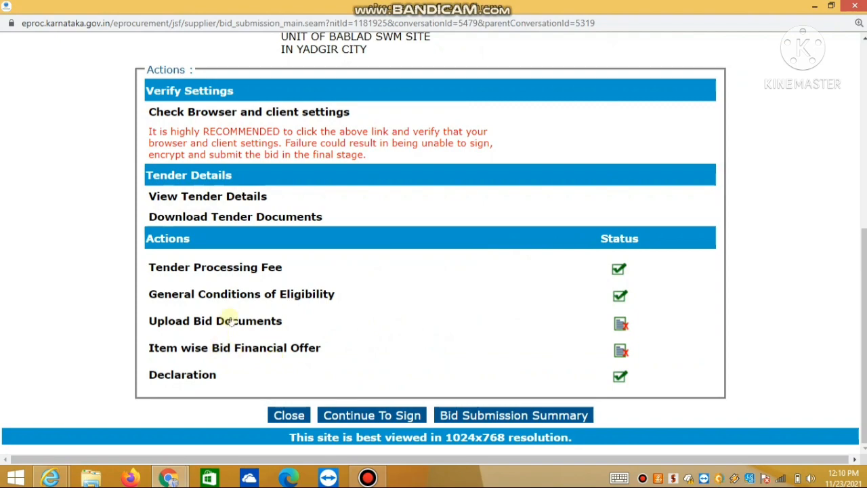
click(229, 319)
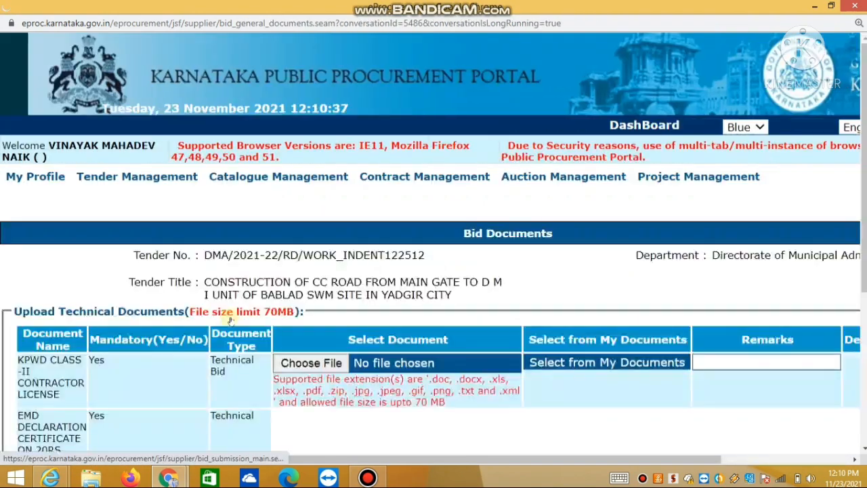
scroll(467, 339, down, 10)
scroll(467, 338, up, 10)
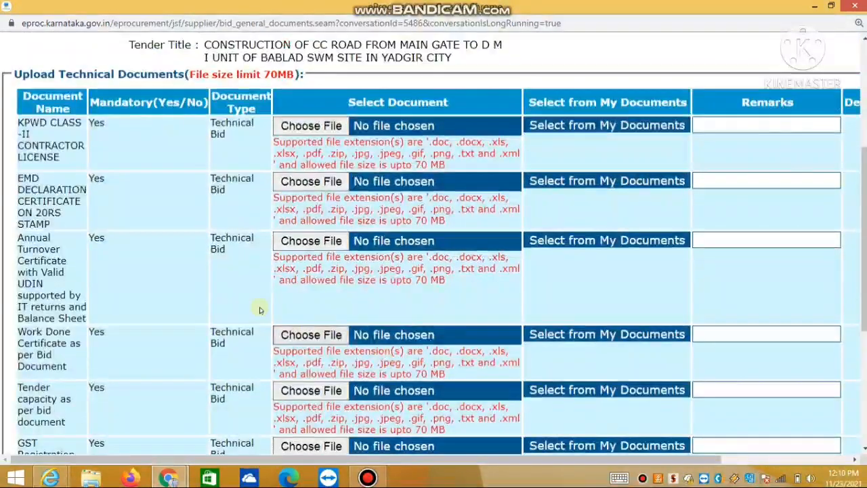
- Start choosing a file for the KPWD Class-II Contractor License and browse to the bidder's folder among the client tender folders
click(316, 126)
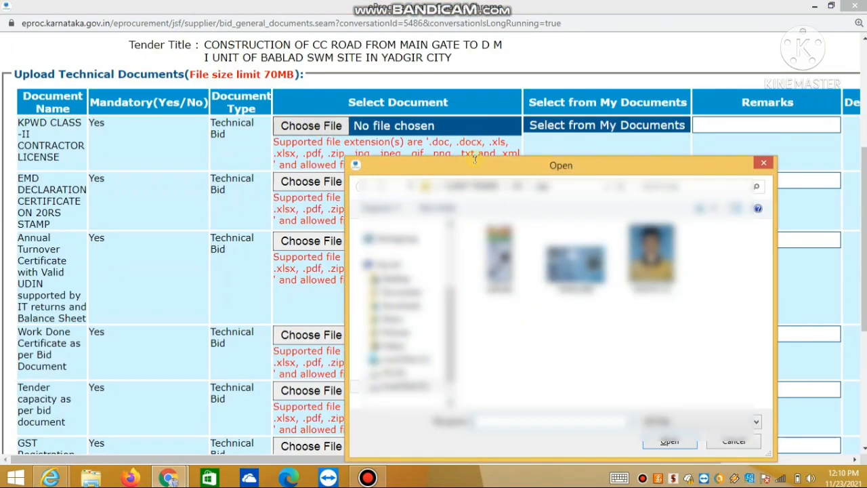
click(467, 188)
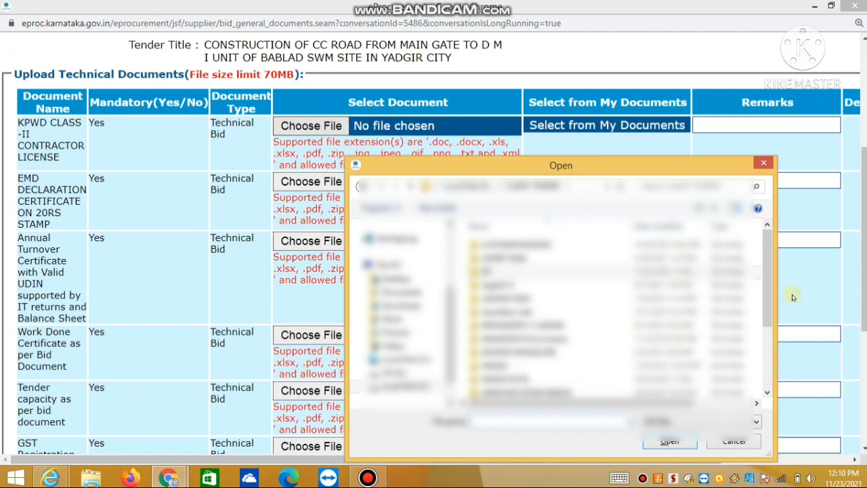
click(770, 294)
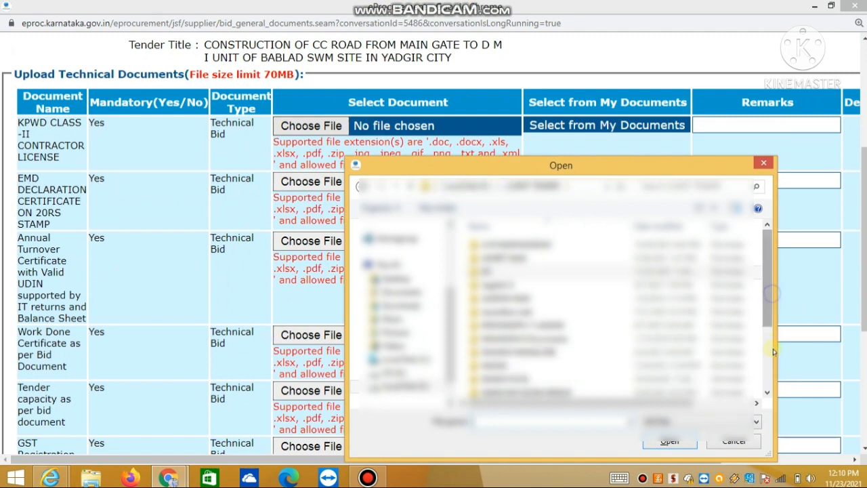
click(767, 306)
drag(771, 336, 680, 383)
double_click(547, 391)
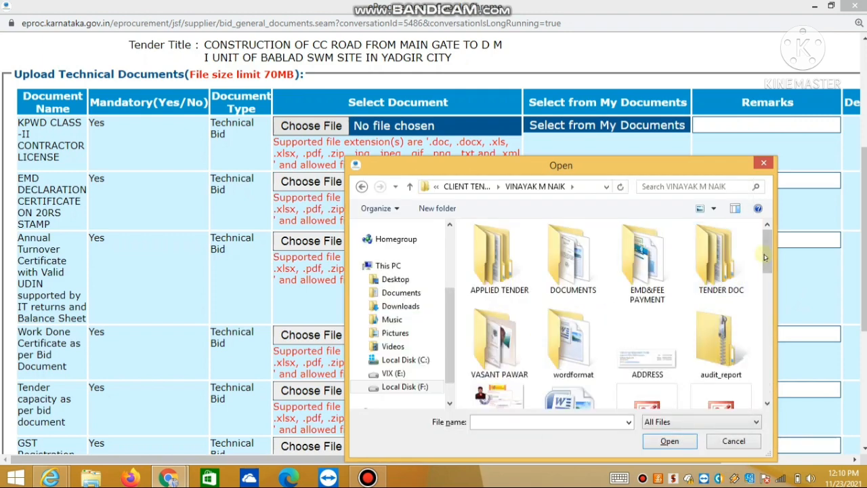
- Select the PWD&ZPREG zip file for the KPWD Class-II Contractor License and upload it
drag(767, 253, 782, 384)
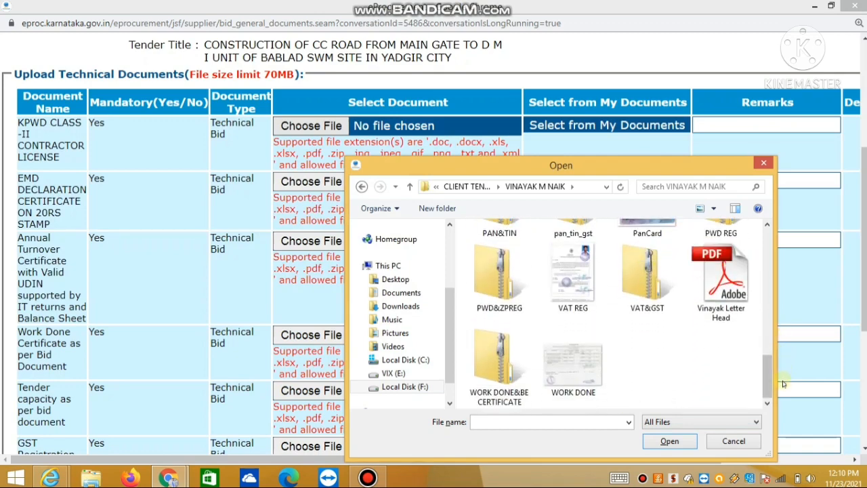
click(499, 285)
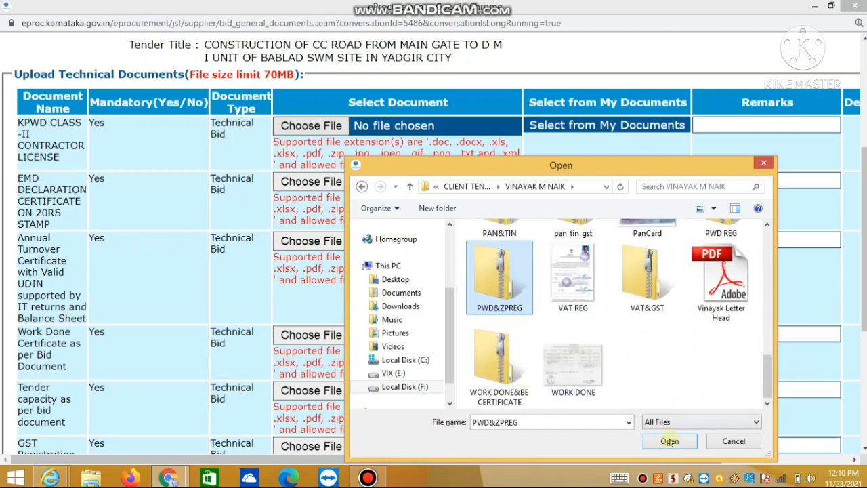
click(669, 441)
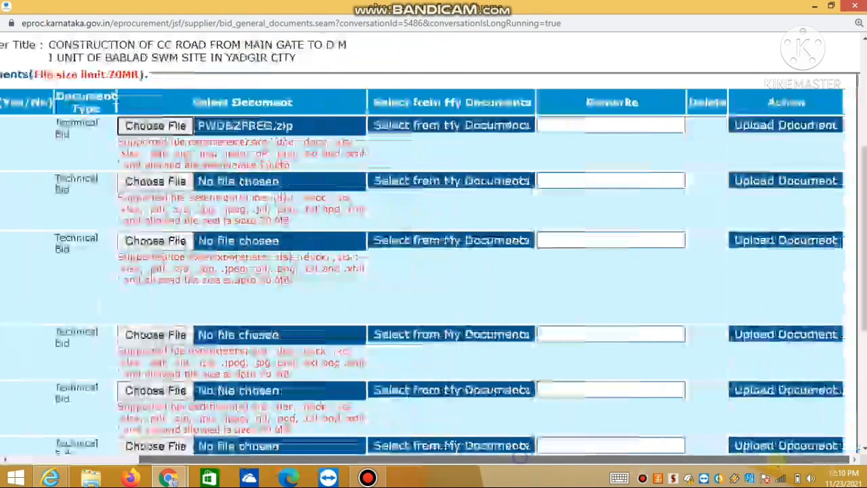
drag(520, 455, 648, 457)
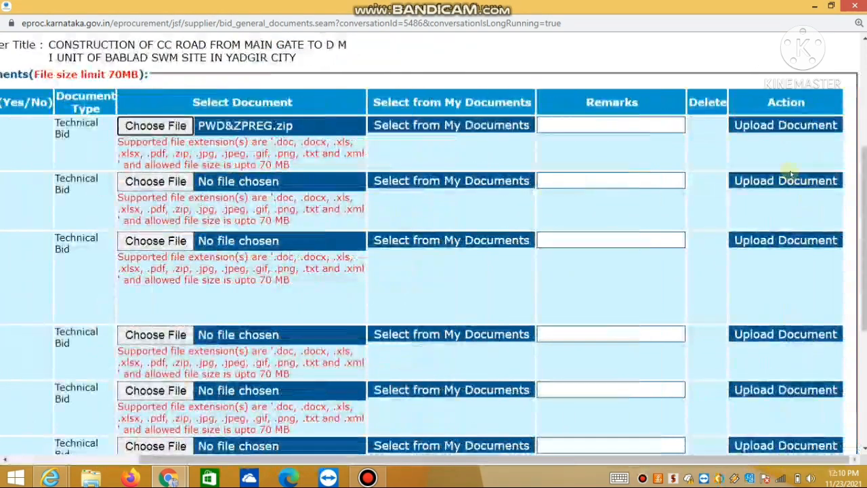
click(763, 123)
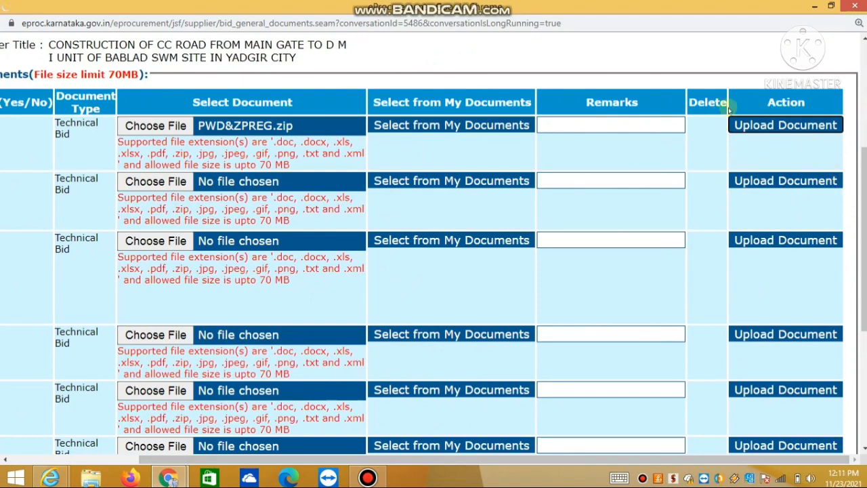
drag(640, 459, 440, 459)
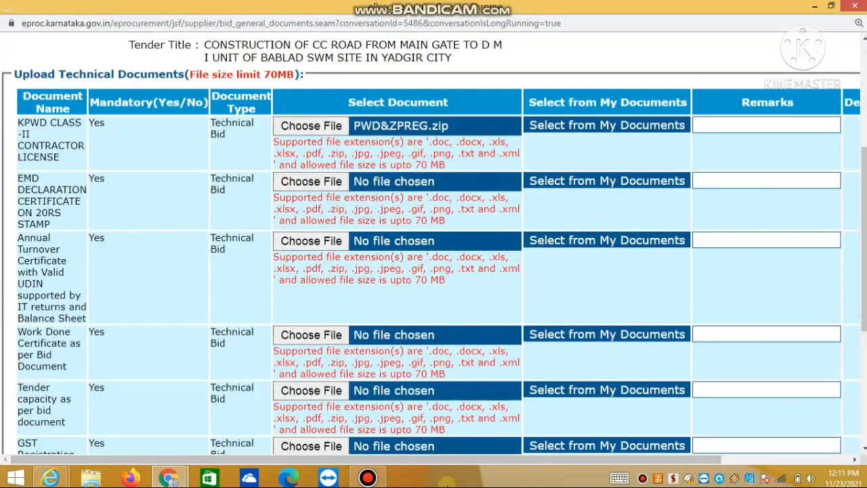
click(368, 478)
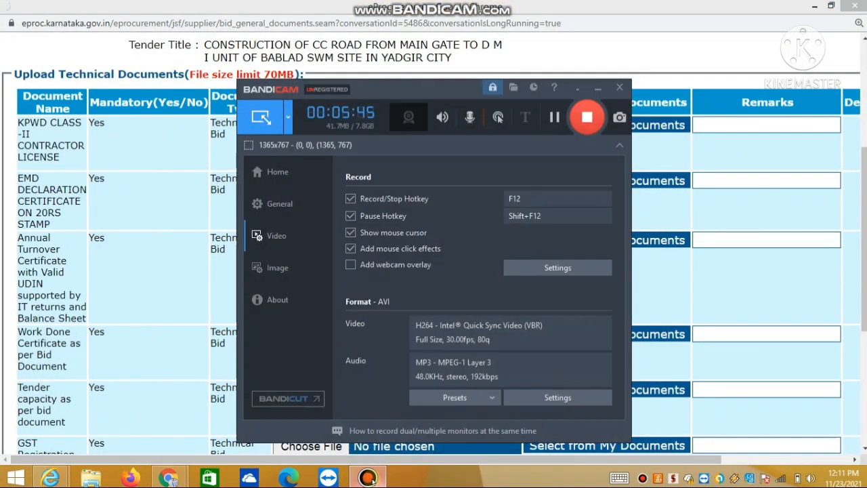
click(367, 478)
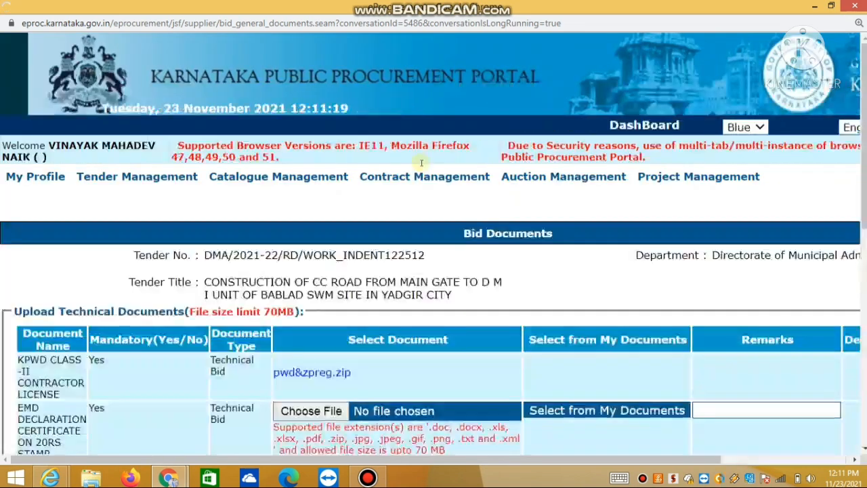
- Choose the emd declaration image for the EMD Declaration Certificate on 20RS Stamp and upload it
scroll(422, 162, down, 5)
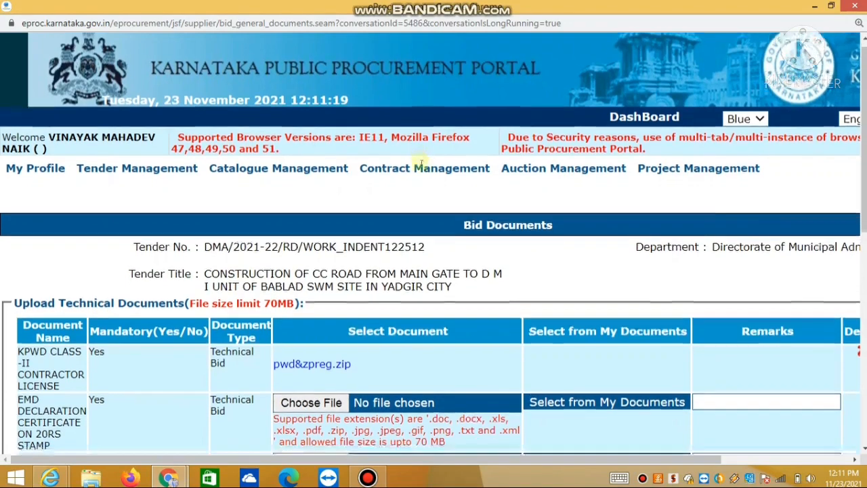
scroll(15, 200, up, 4)
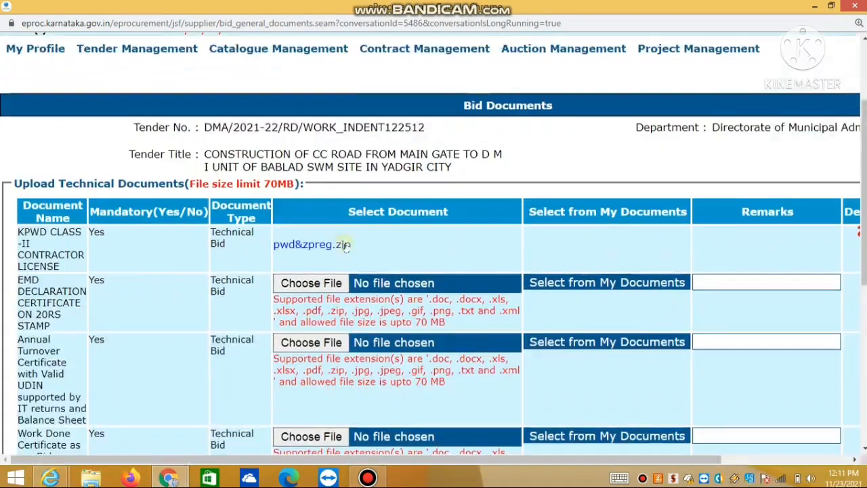
click(311, 283)
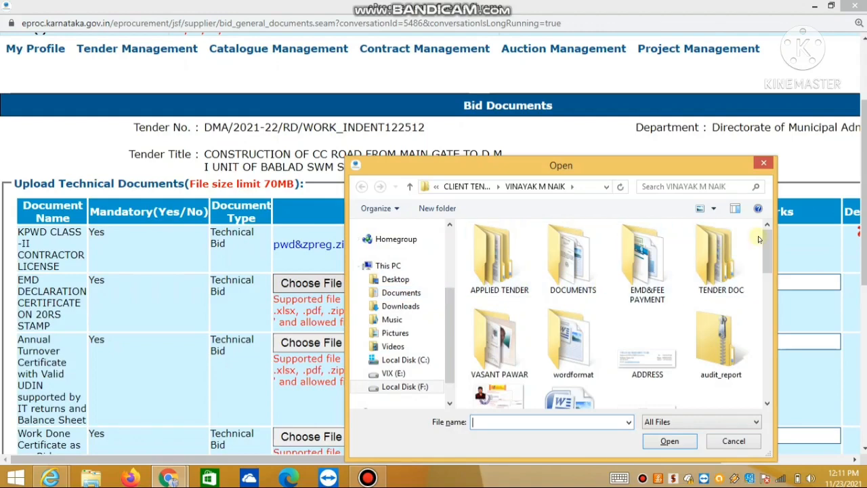
drag(770, 237, 773, 287)
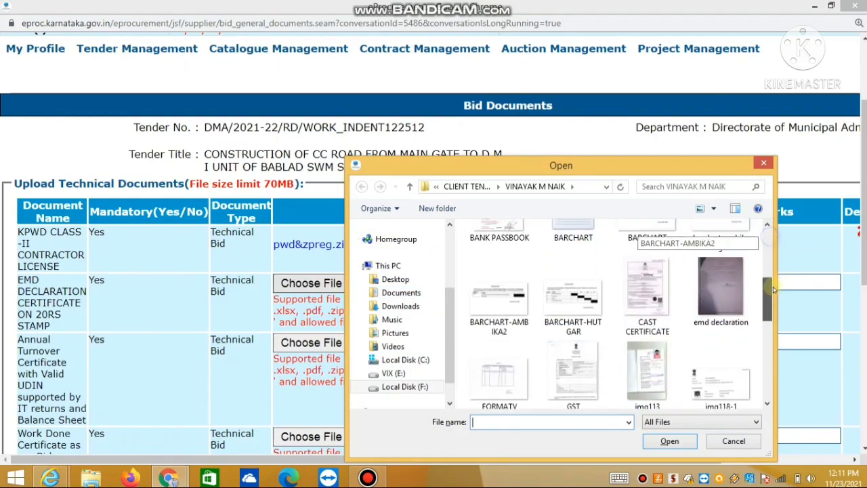
click(720, 281)
click(678, 441)
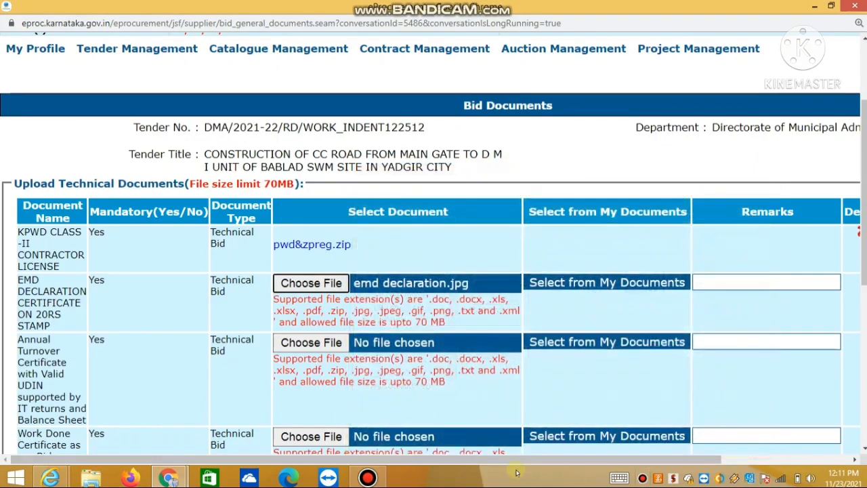
scroll(858, 250, right, 3)
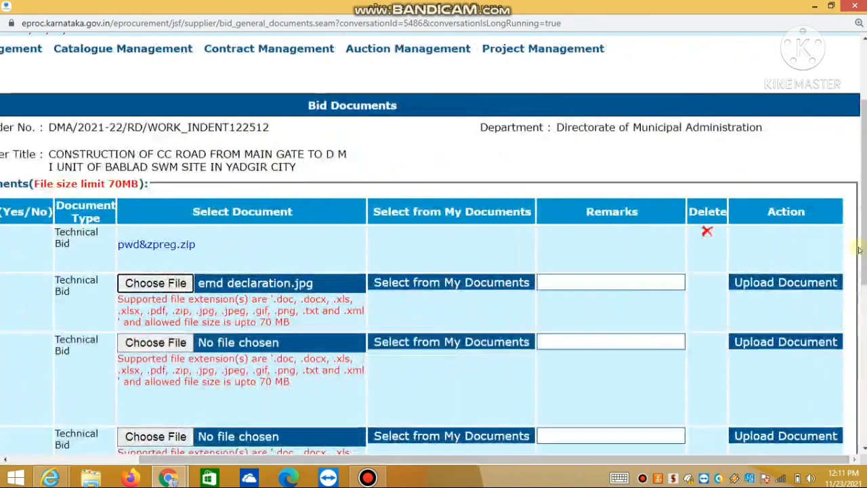
click(810, 281)
drag(667, 458, 420, 467)
- Choose audit_report.zip for the Annual Turnover Certificate with Valid UDIN, IT returns and Balance Sheet, and upload it
scroll(30, 335, down, 2)
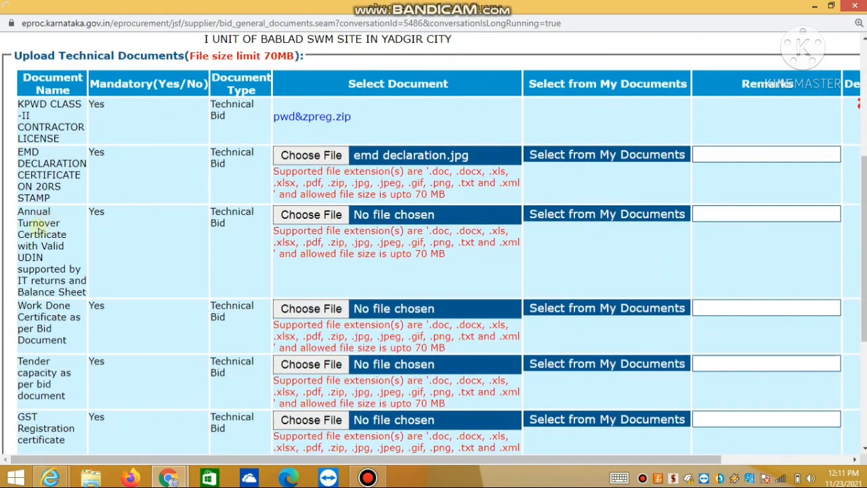
scroll(38, 228, down, 6)
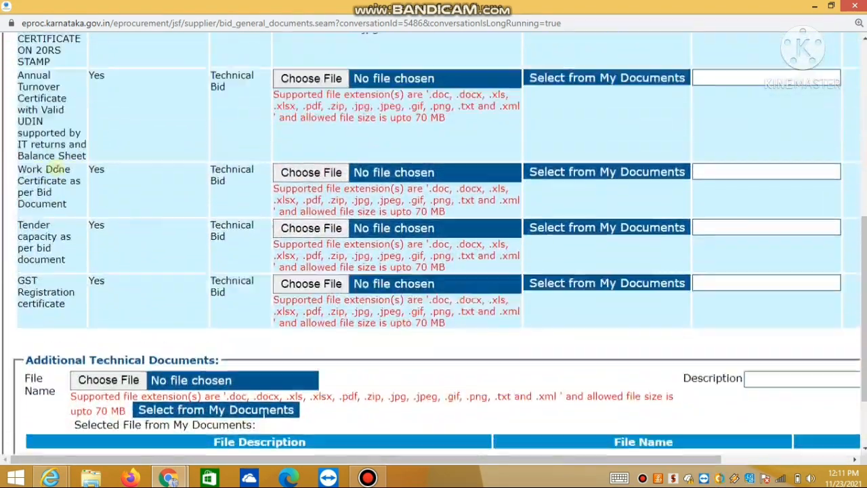
scroll(57, 169, up, 2)
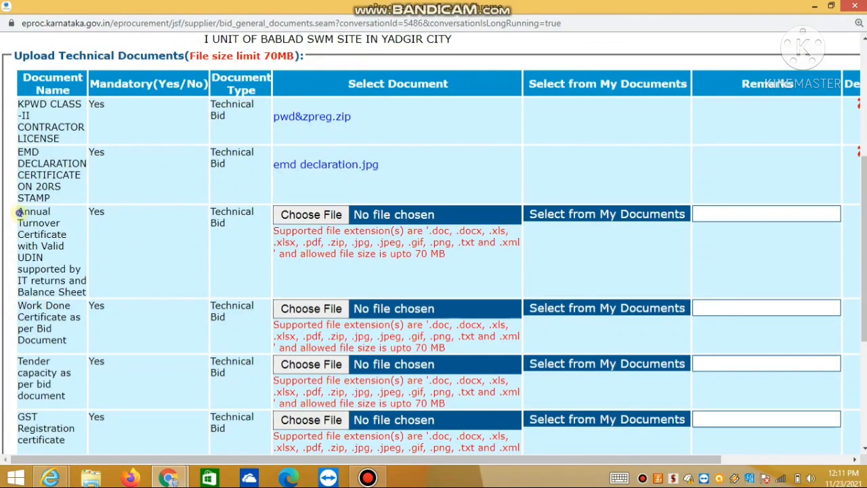
drag(19, 212, 79, 293)
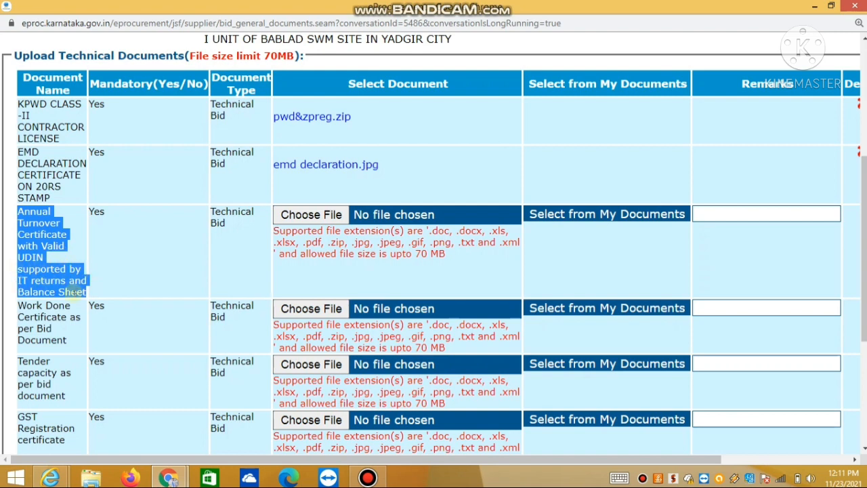
click(191, 262)
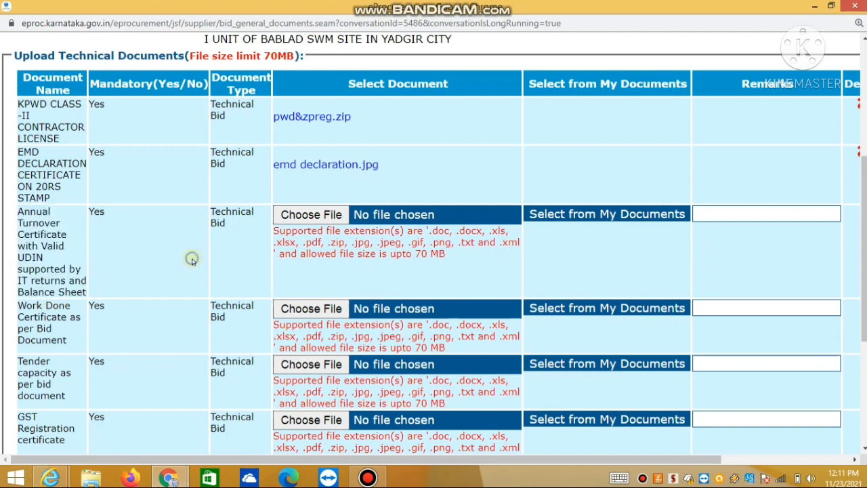
click(298, 218)
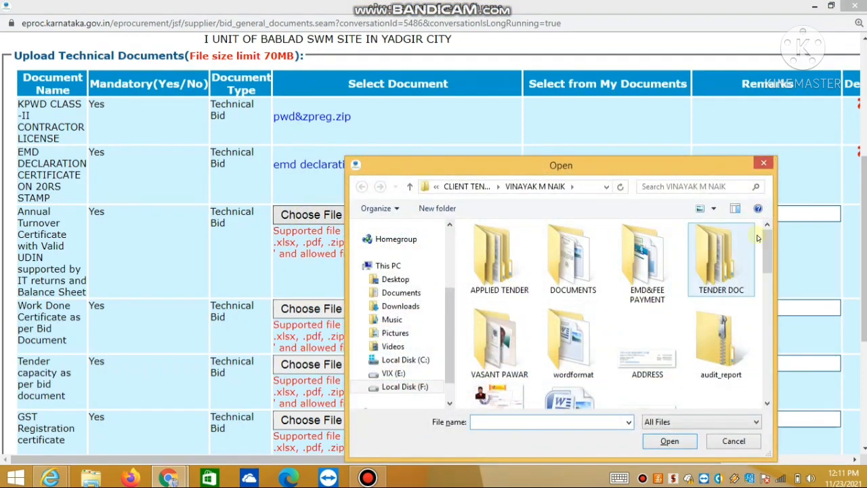
drag(770, 245, 770, 258)
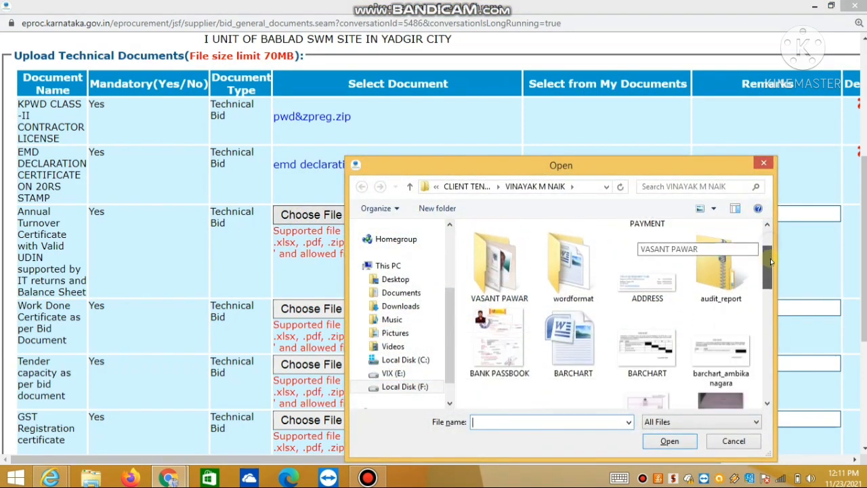
click(715, 280)
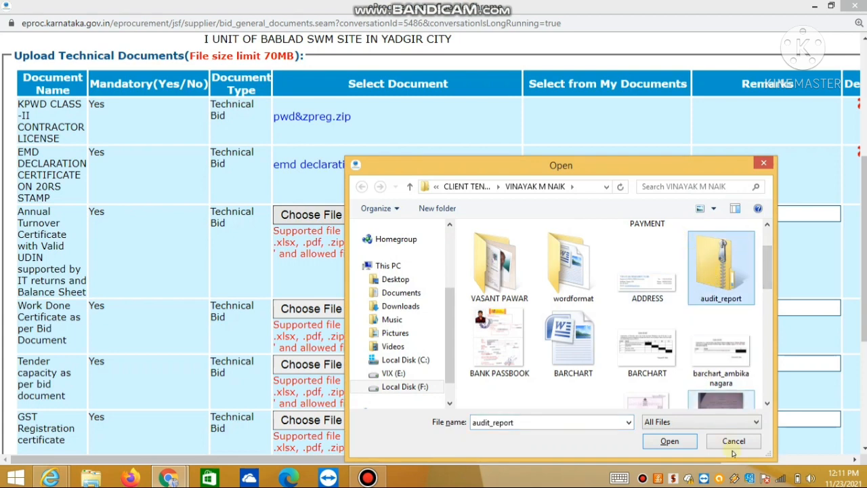
click(661, 441)
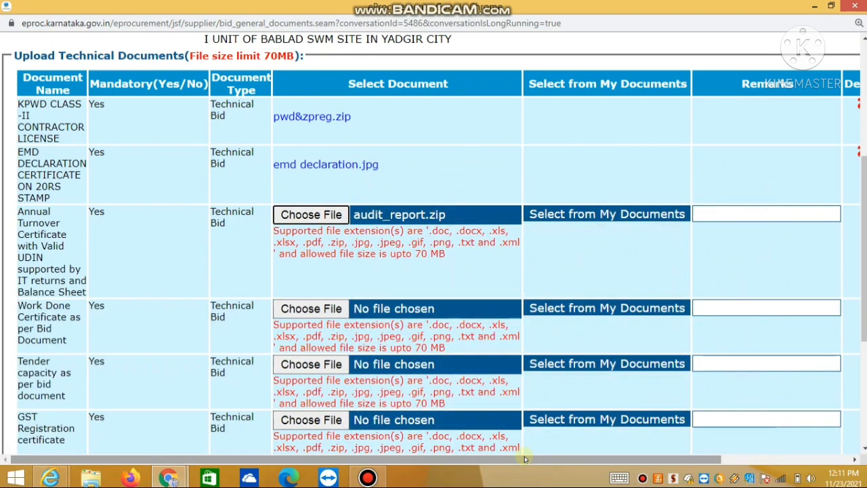
drag(524, 459, 751, 457)
click(806, 211)
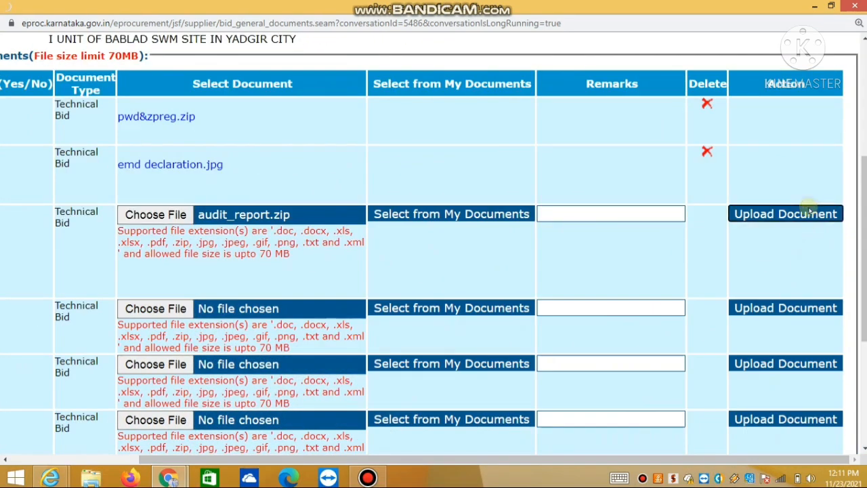
drag(622, 462, 317, 463)
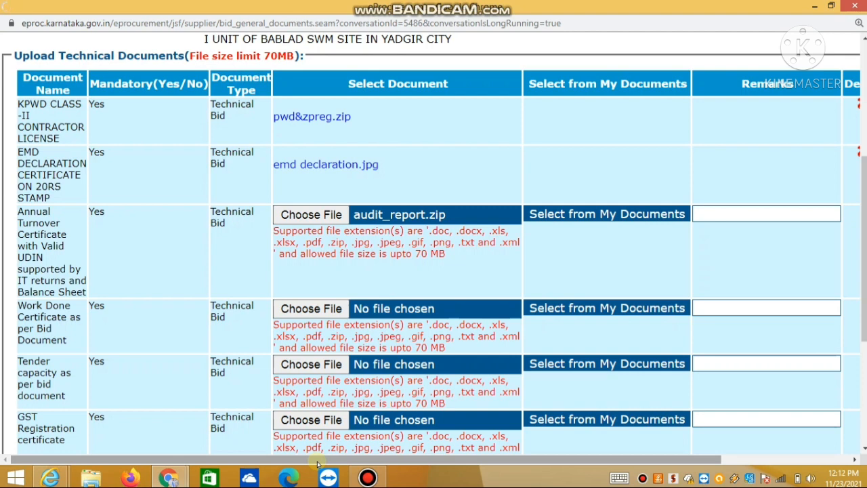
- Choose the WORK DONE&BE CERTIFICATE zip file for the Work Done Certificate as per Bid Document and upload it
scroll(189, 198, down, 2)
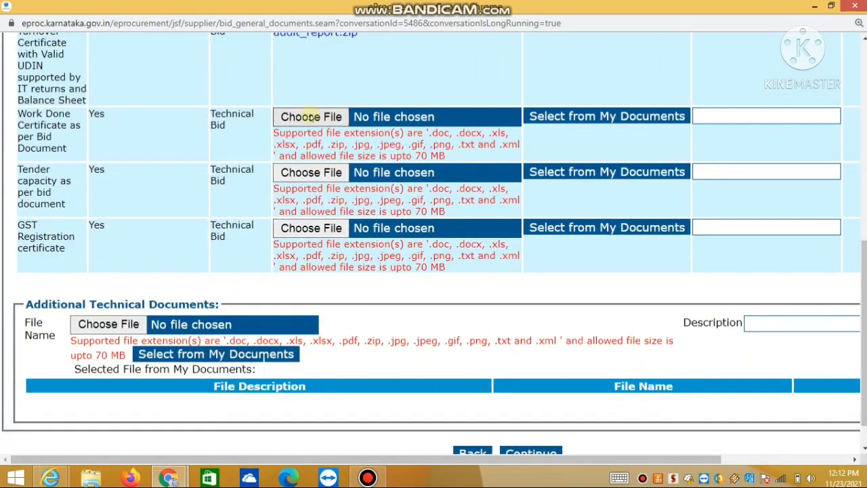
click(309, 117)
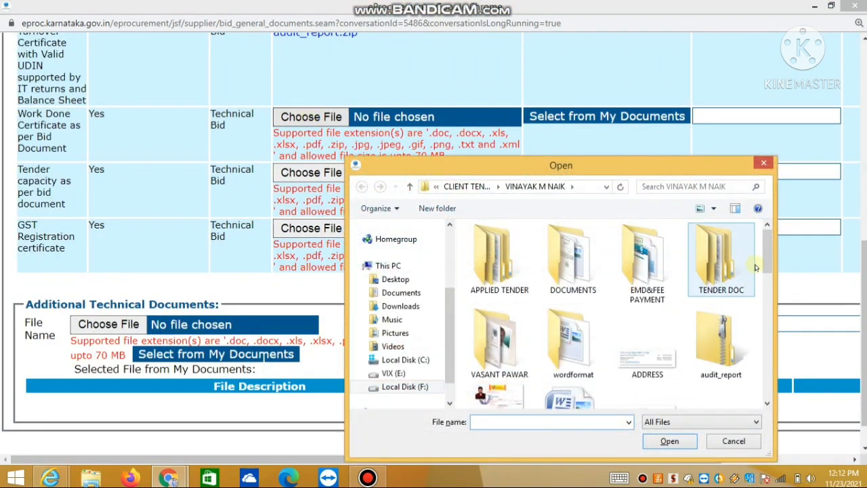
drag(767, 252, 756, 379)
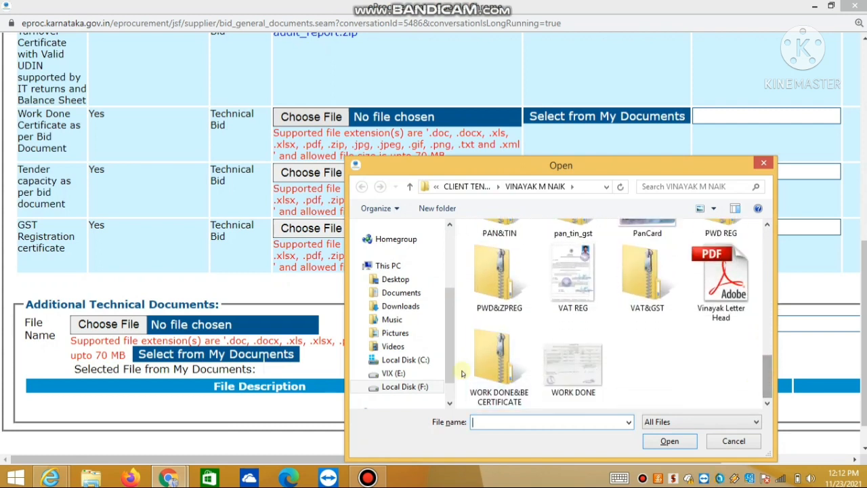
click(491, 371)
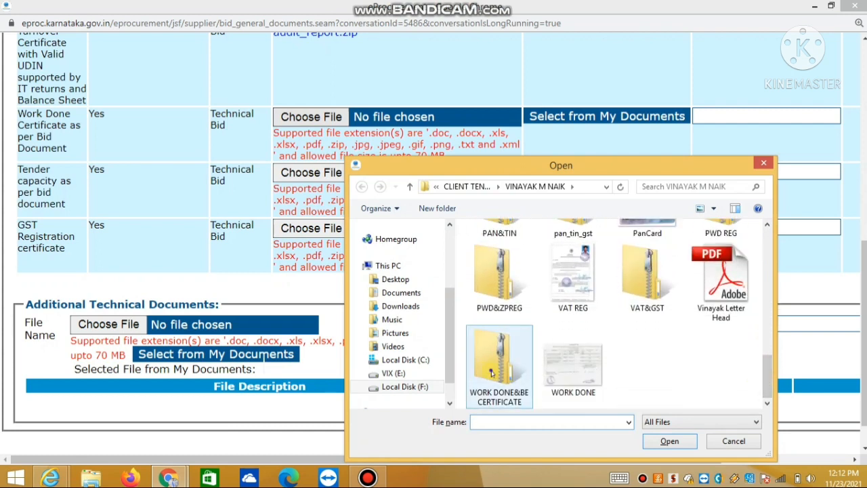
click(669, 440)
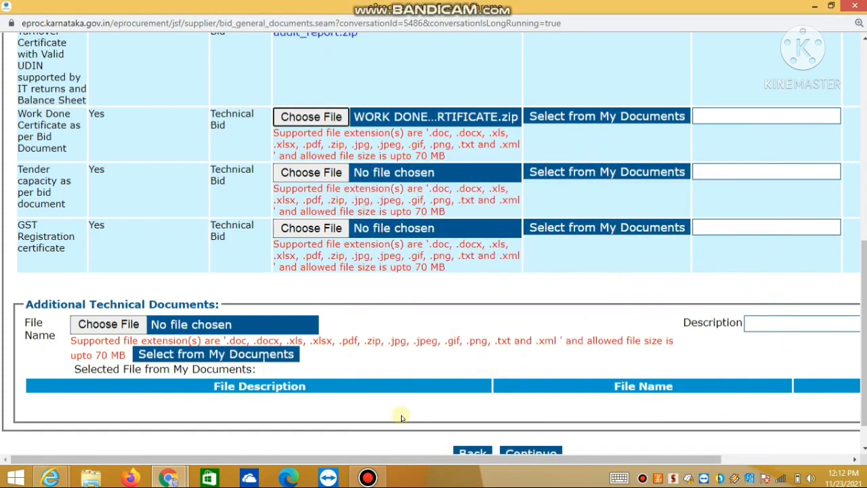
drag(391, 459, 534, 459)
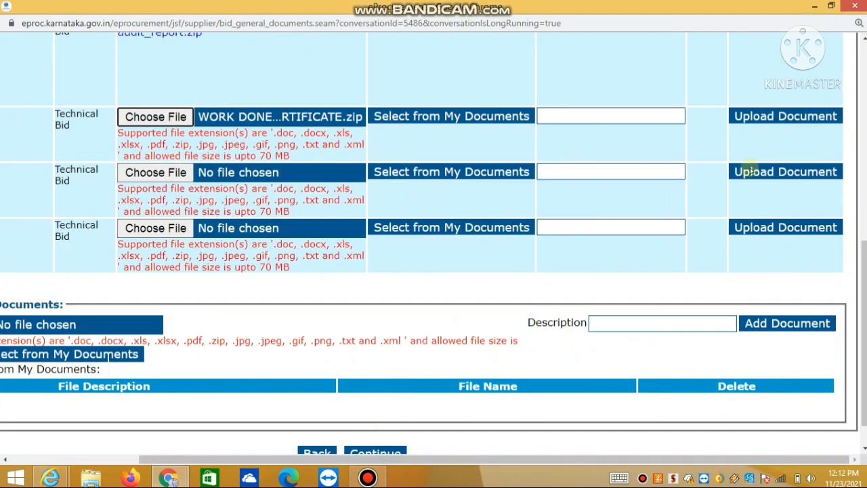
click(756, 118)
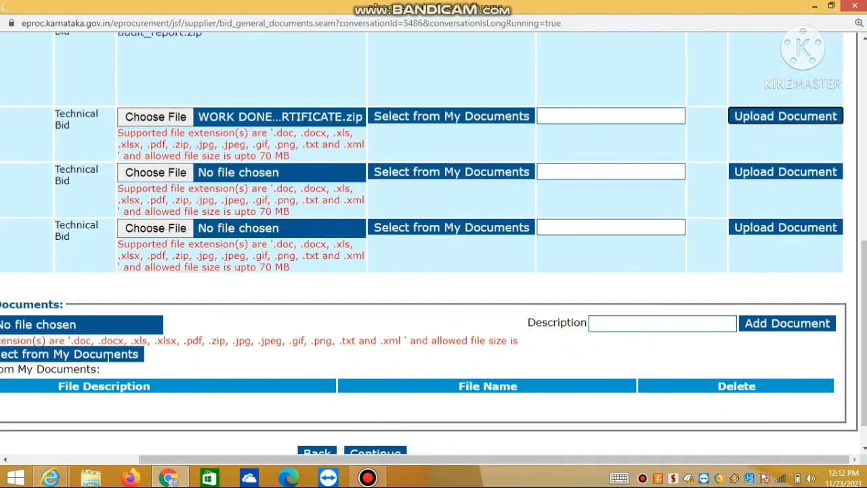
- Choose the BIDCAPACITY PDF from the bidder's DOCUMENTS folder for the Tender capacity document and upload it
drag(648, 459, 414, 459)
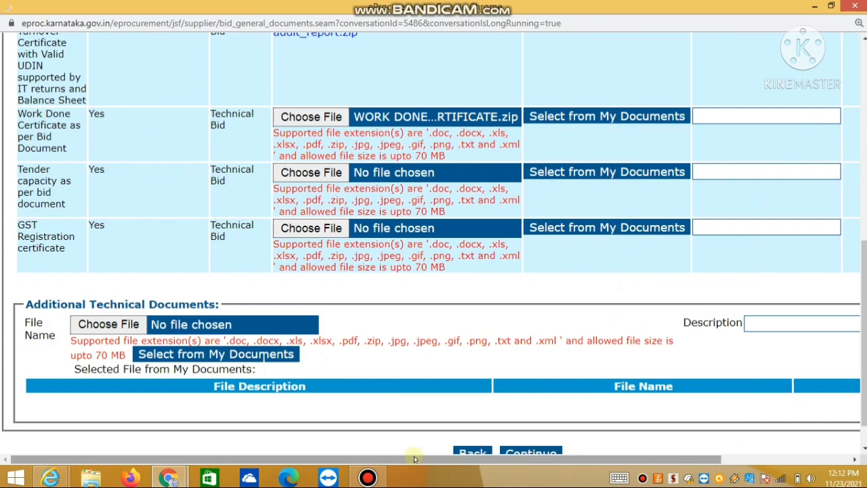
scroll(237, 407, down, 10)
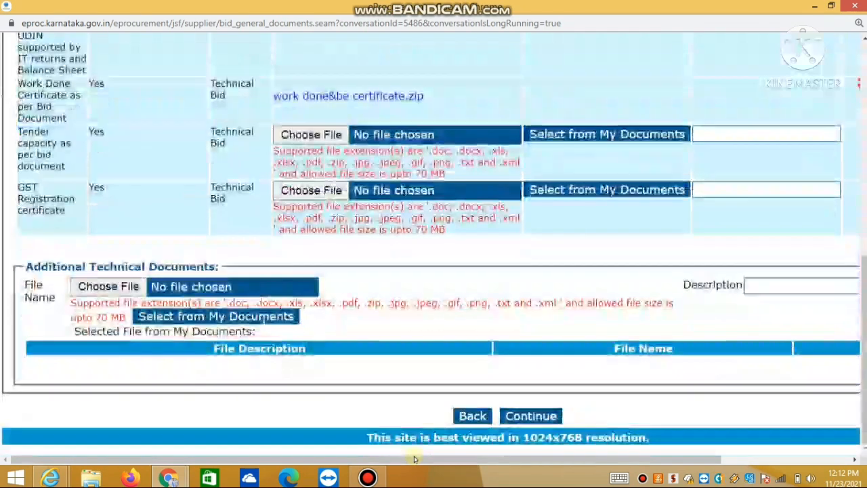
click(328, 135)
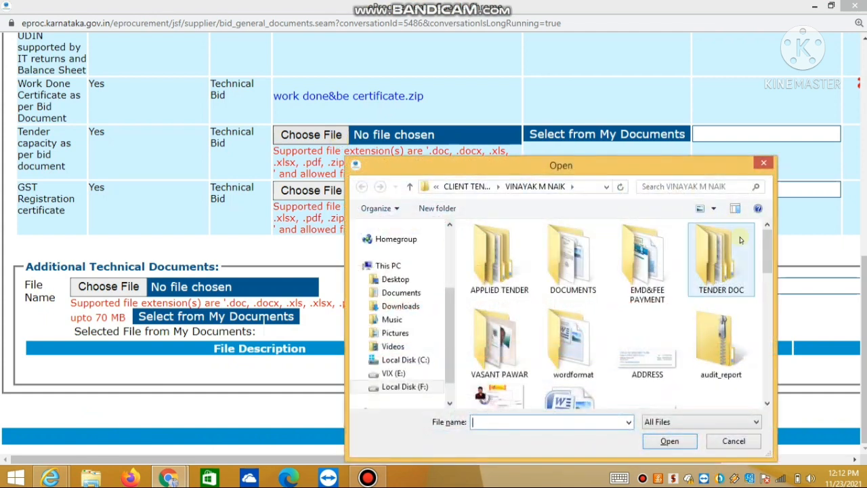
drag(765, 245, 766, 227)
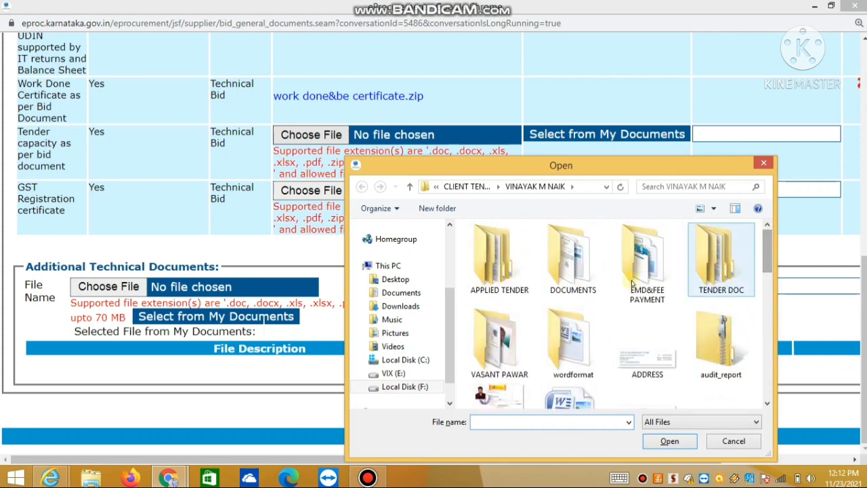
double_click(571, 267)
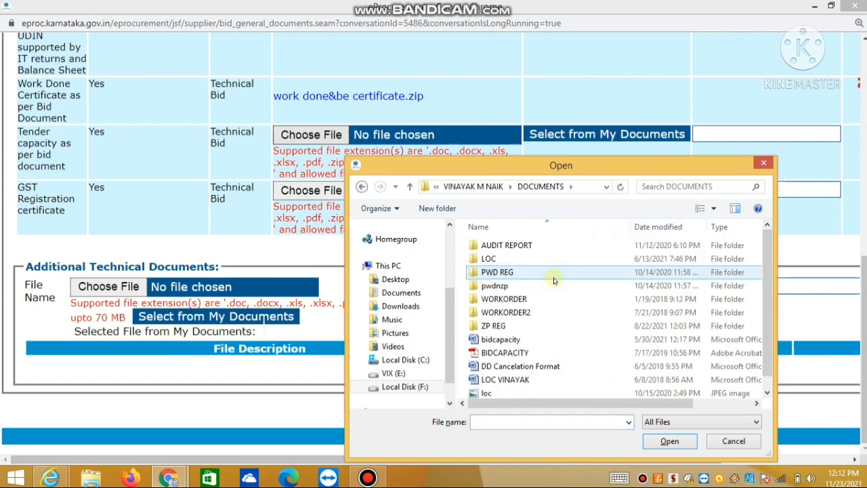
click(550, 353)
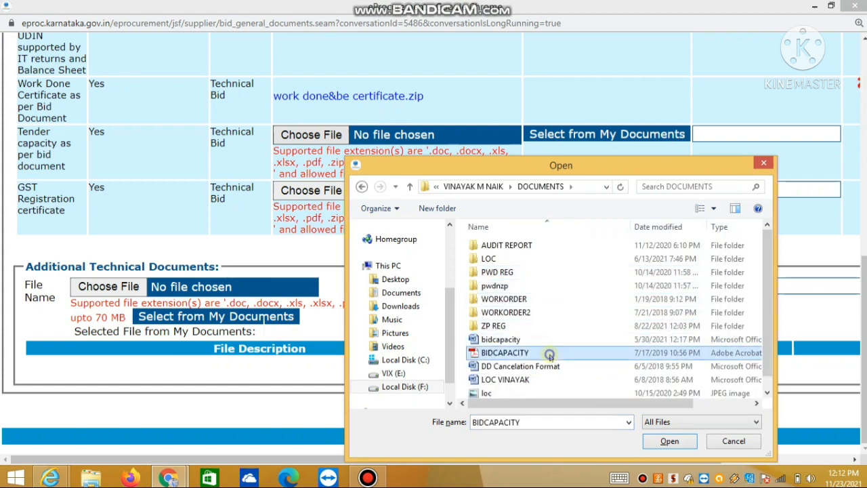
click(662, 441)
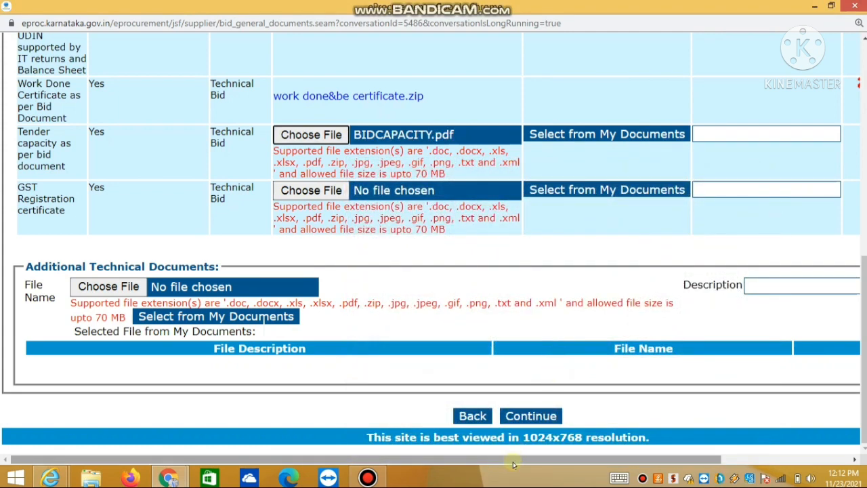
drag(514, 459, 645, 459)
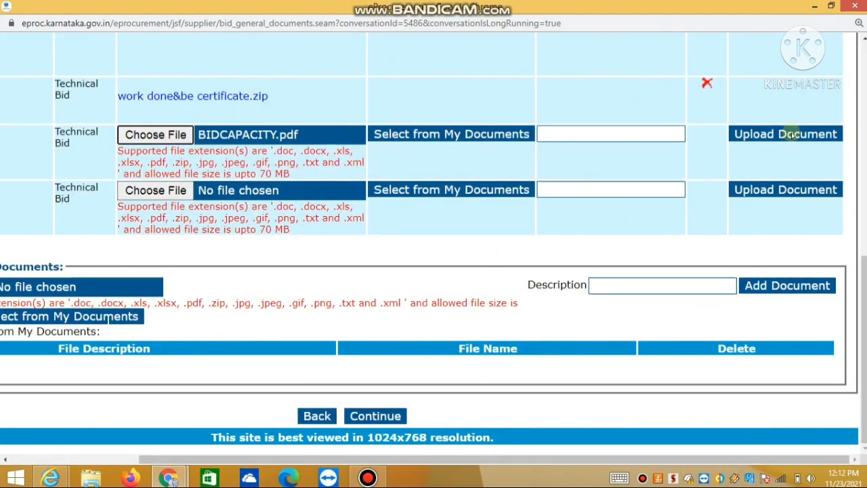
click(793, 134)
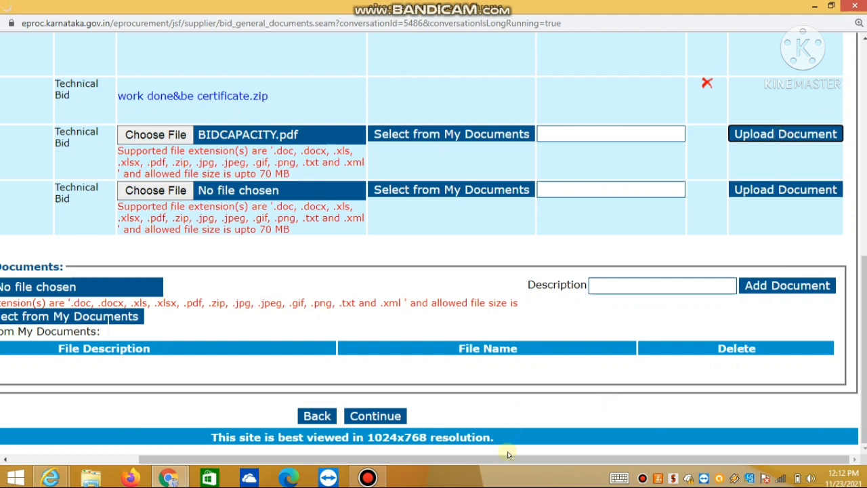
- Choose the GST image from the bidder's main folder for the GST Registration certificate and upload it
drag(508, 454, 339, 445)
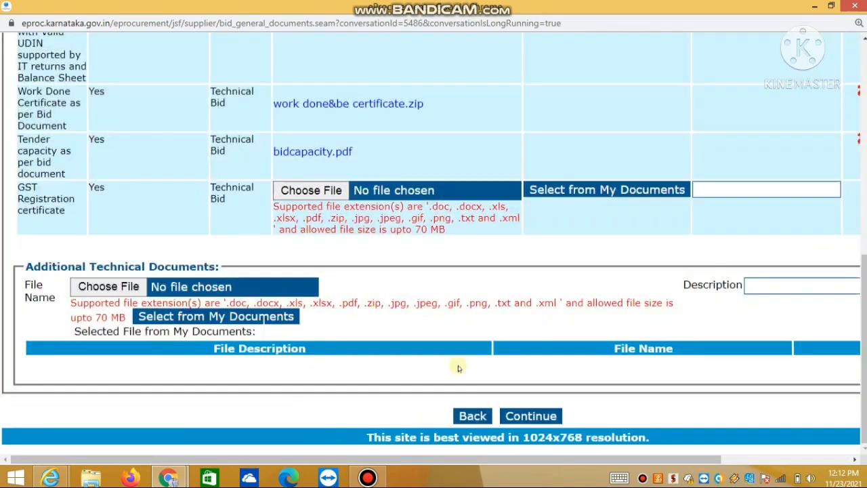
click(302, 189)
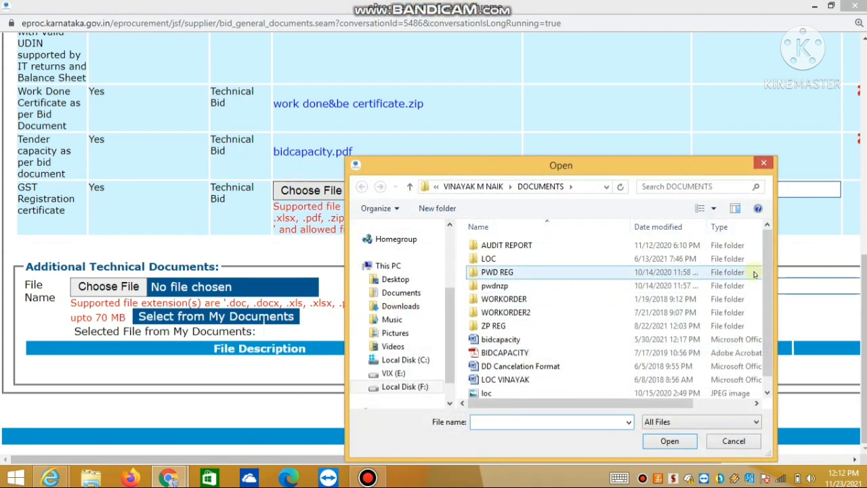
drag(768, 253, 775, 332)
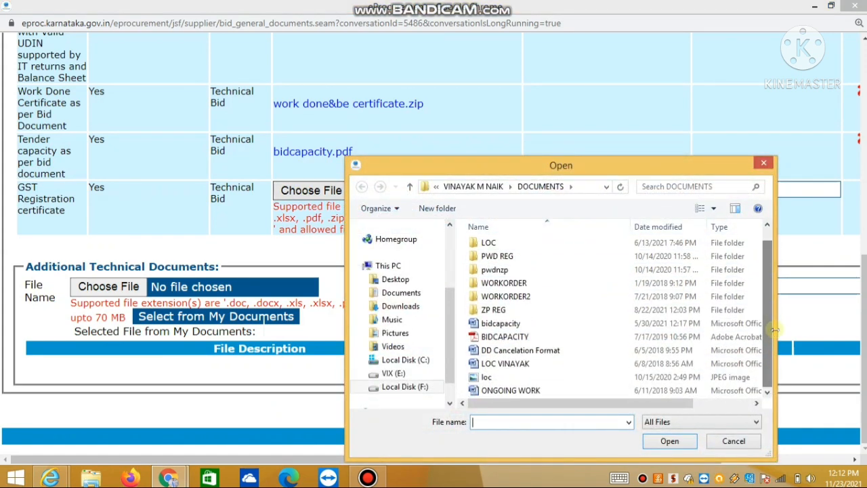
click(409, 186)
drag(771, 255, 768, 320)
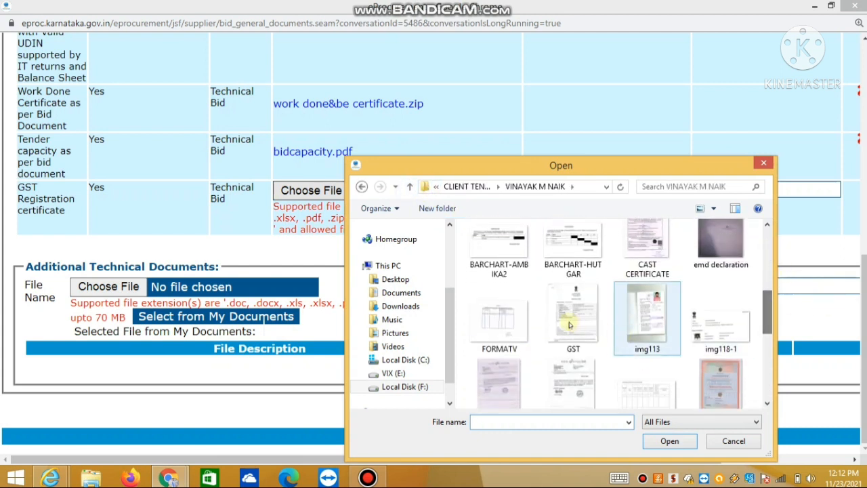
click(573, 318)
click(669, 441)
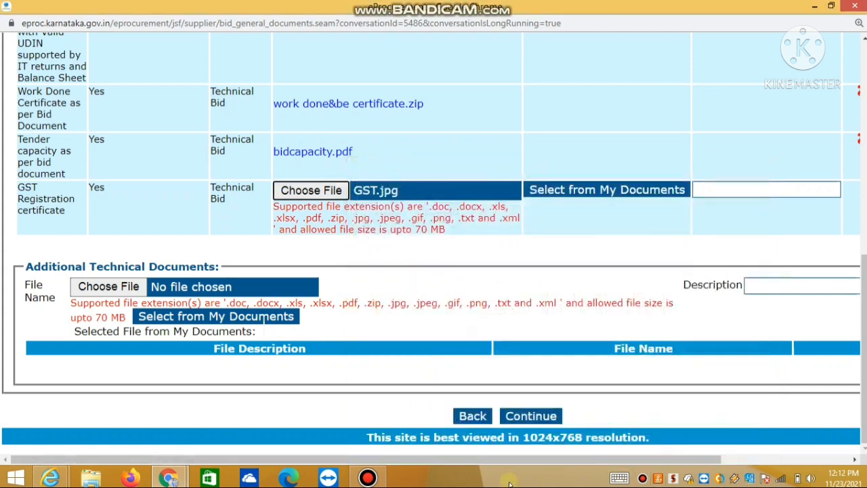
drag(499, 462, 634, 460)
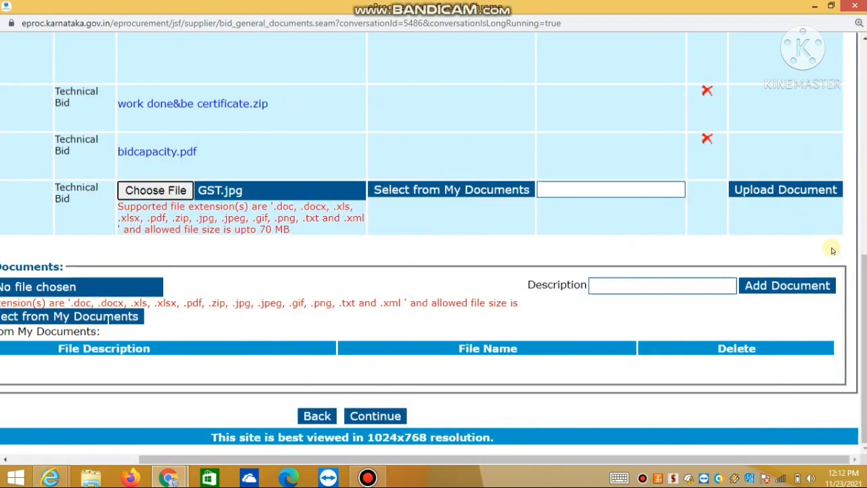
click(789, 192)
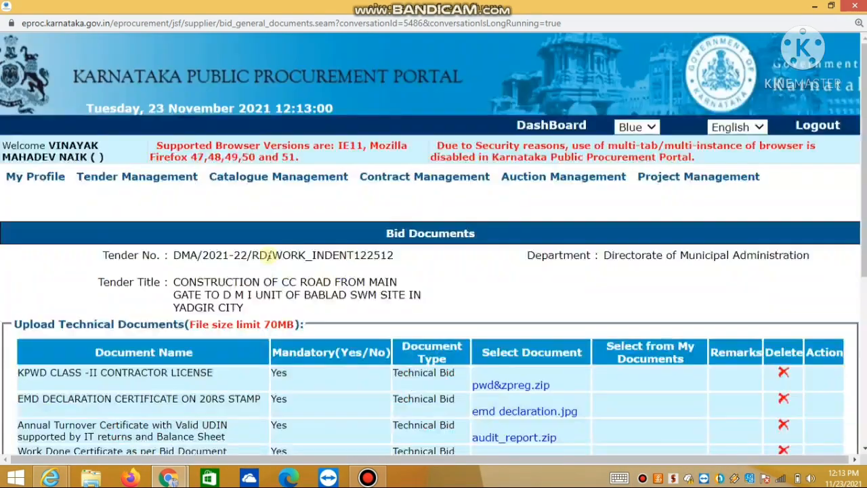
- Add the PanCard image as an additional technical document without a description
scroll(293, 270, down, 5)
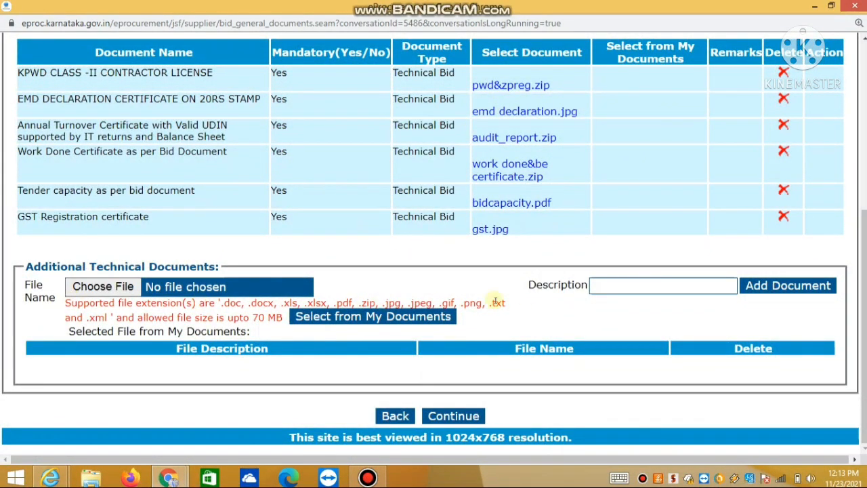
click(105, 279)
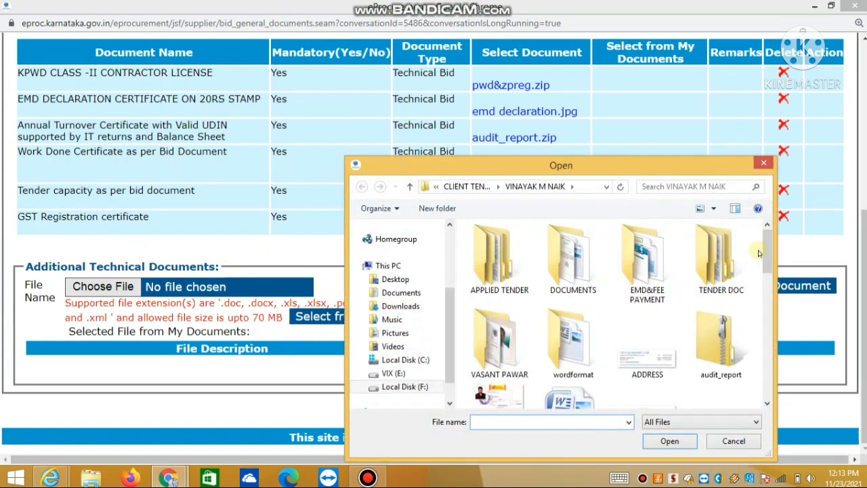
drag(769, 243, 770, 305)
scroll(771, 308, down, 3)
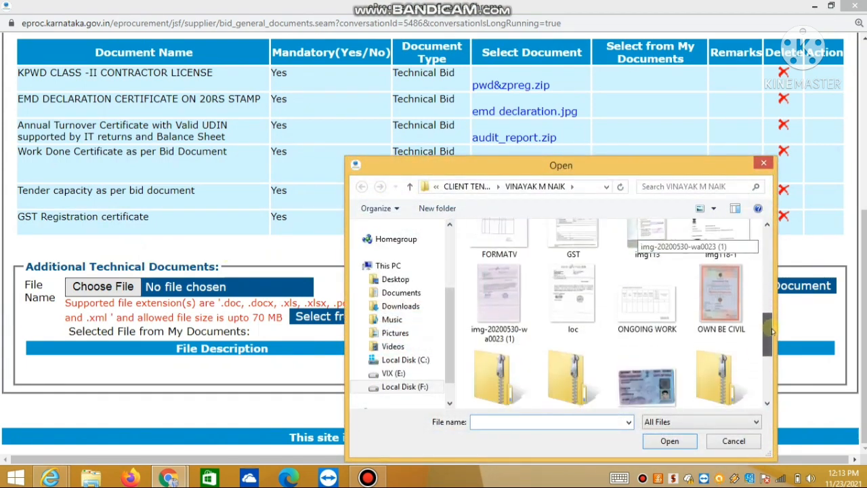
click(656, 318)
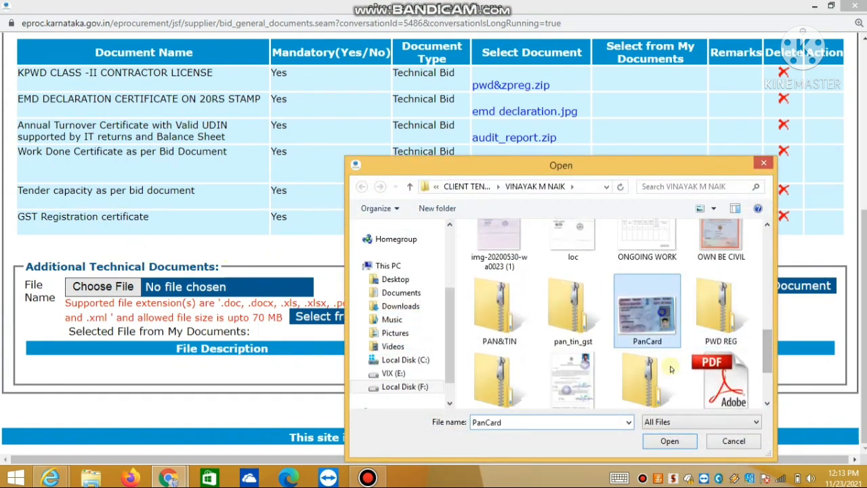
click(669, 441)
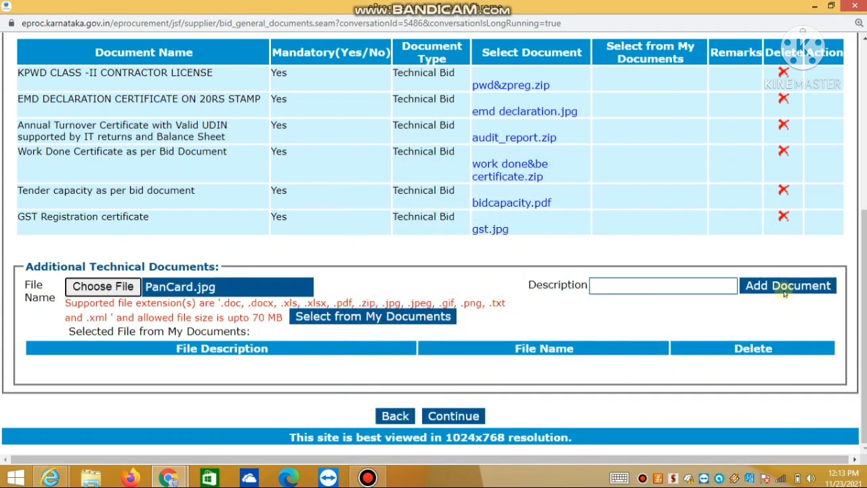
click(784, 288)
- Continue from the bid documents to the bid submission overview and open the Item wise Bid Financial Offer
drag(866, 296, 865, 314)
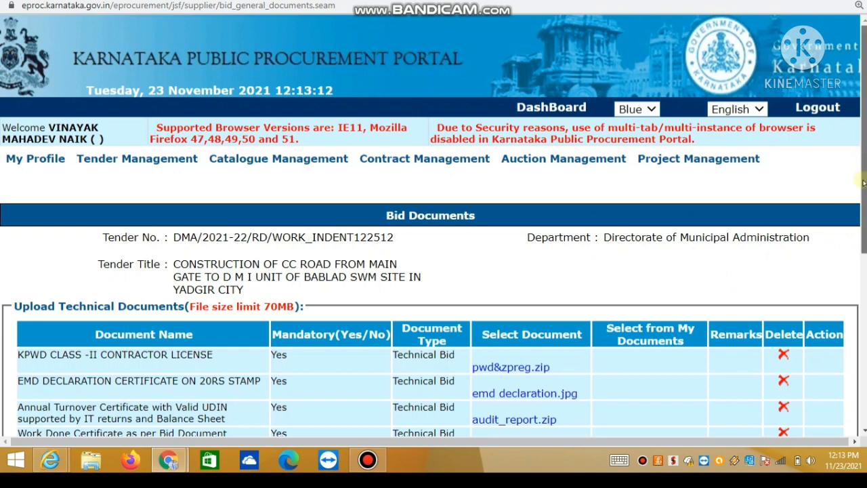
drag(864, 157, 864, 326)
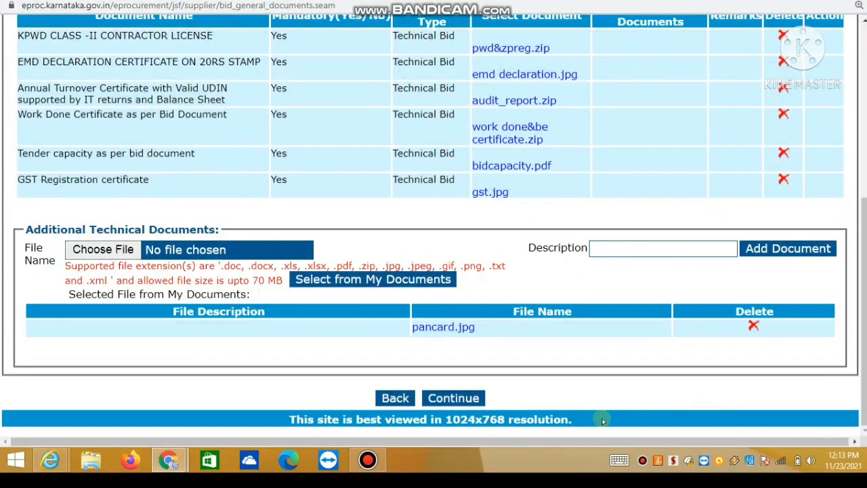
click(468, 396)
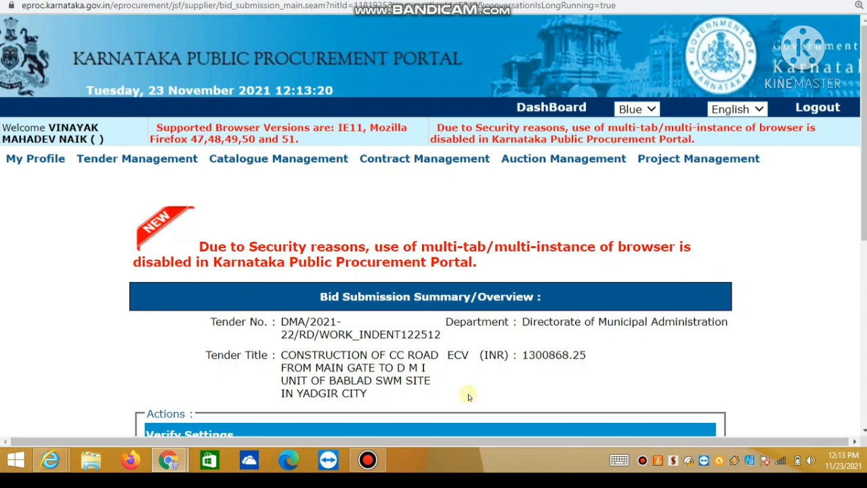
scroll(467, 396, down, 5)
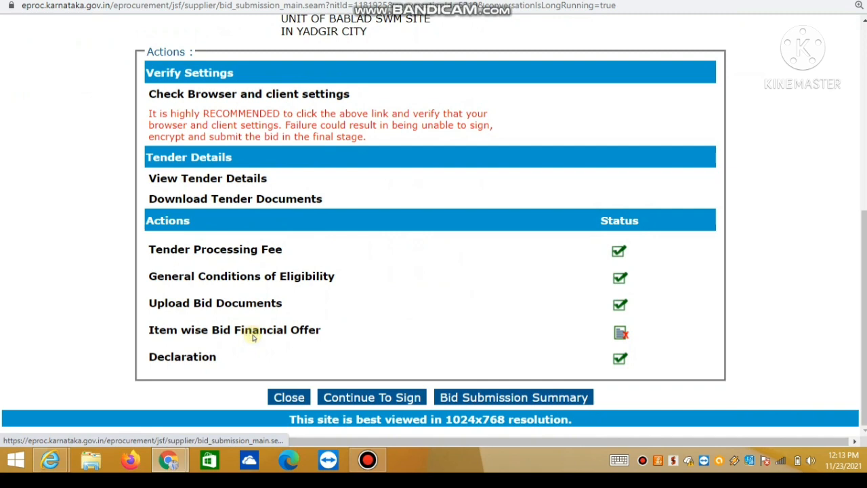
click(253, 337)
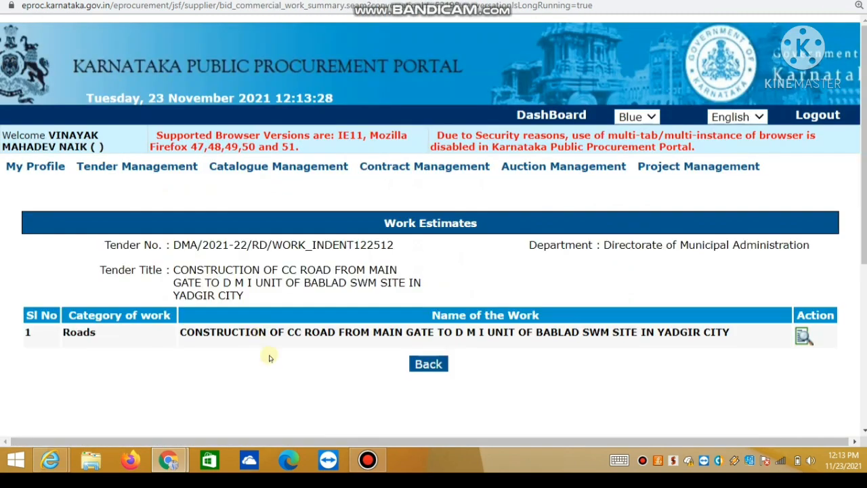
click(374, 468)
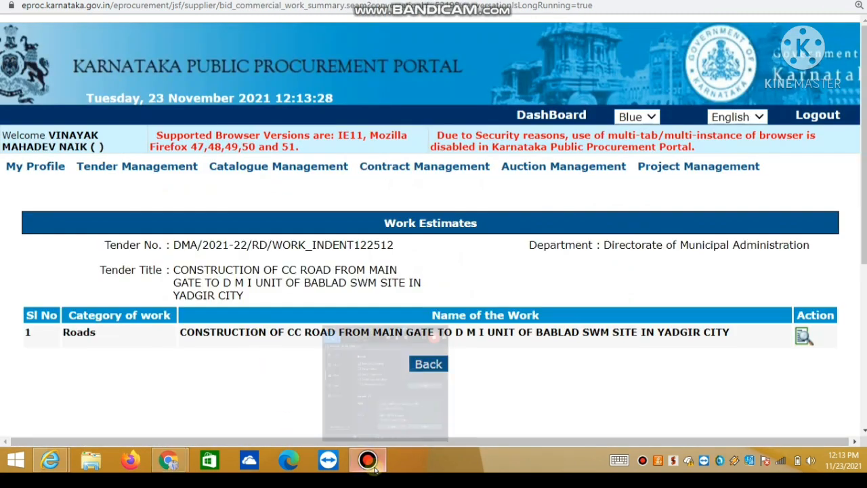
click(374, 469)
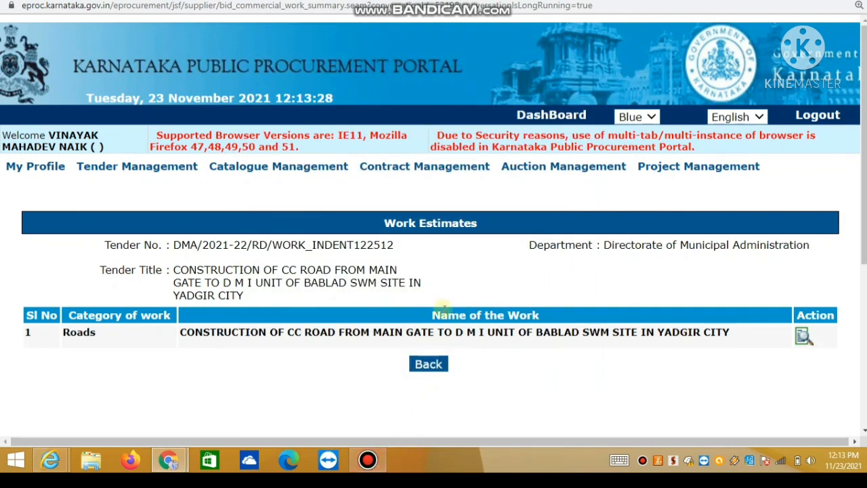
- Open the Roads work's item-wise financial bid details and set the unit rate of item 1, scarifying bituminous course, to 39
click(804, 334)
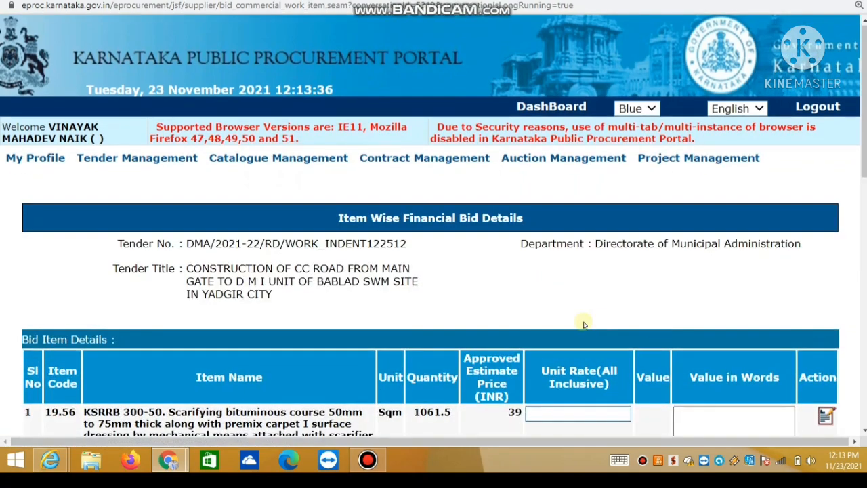
scroll(583, 324, down, 5)
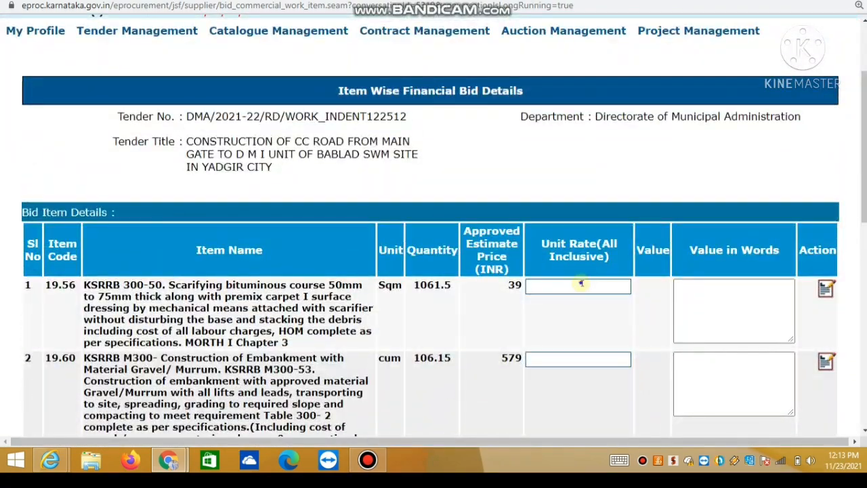
click(581, 284)
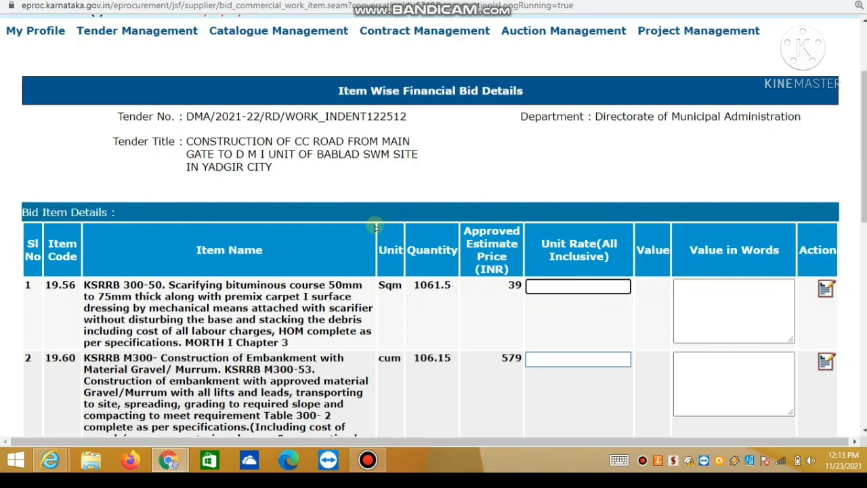
click(469, 230)
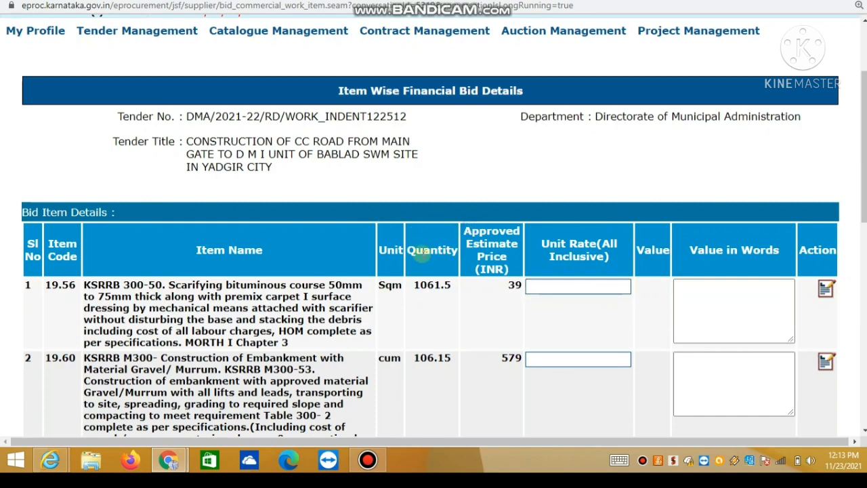
click(548, 285)
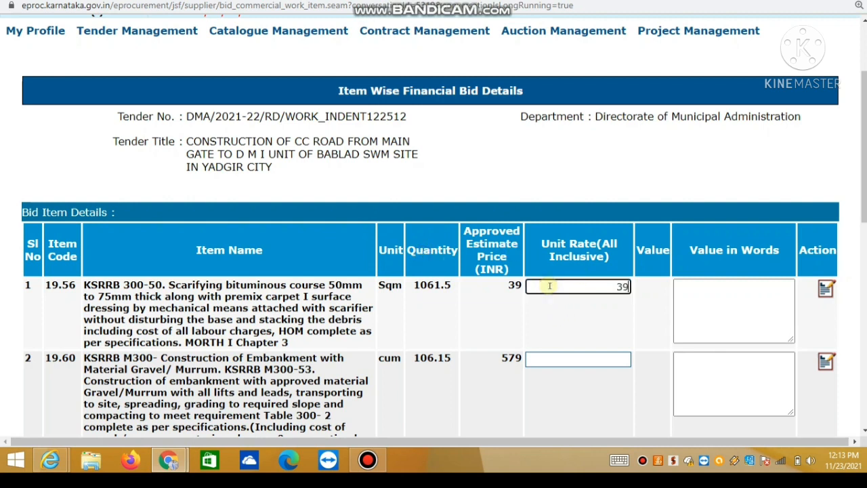
- Set the unit rate of item 2, construction of embankment with gravel/murrum, to 579
click(557, 355)
scroll(561, 373, down, 5)
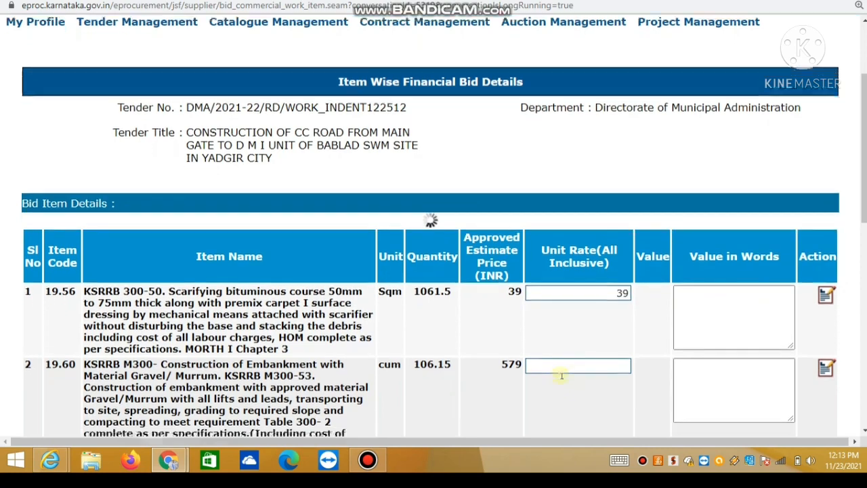
scroll(586, 347, up, 3)
click(571, 245)
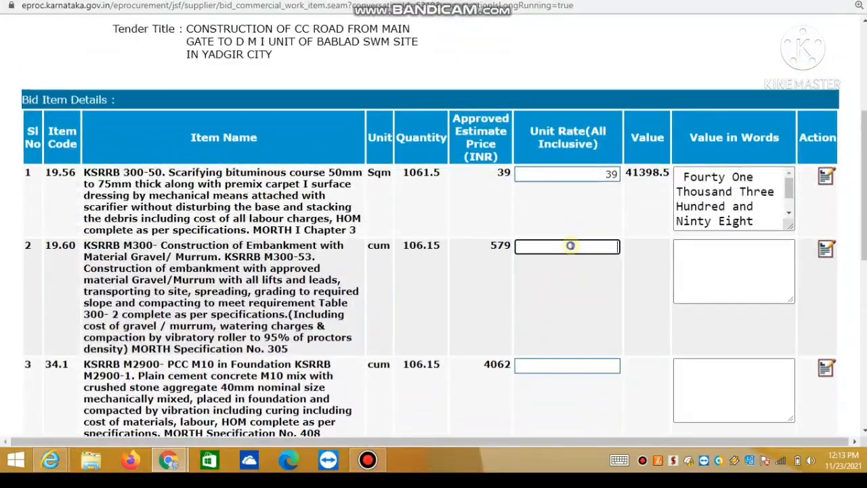
text(579)
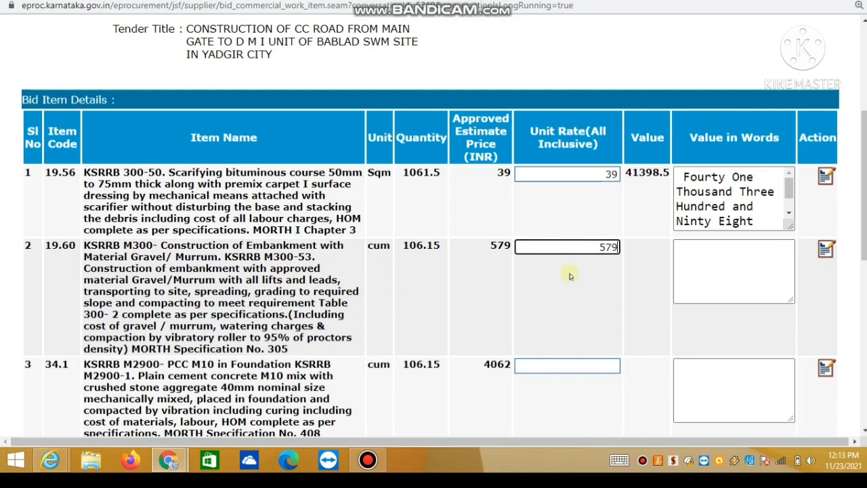
- Set the unit rate of item 3, PCC M10 in foundation, to 4062
click(550, 365)
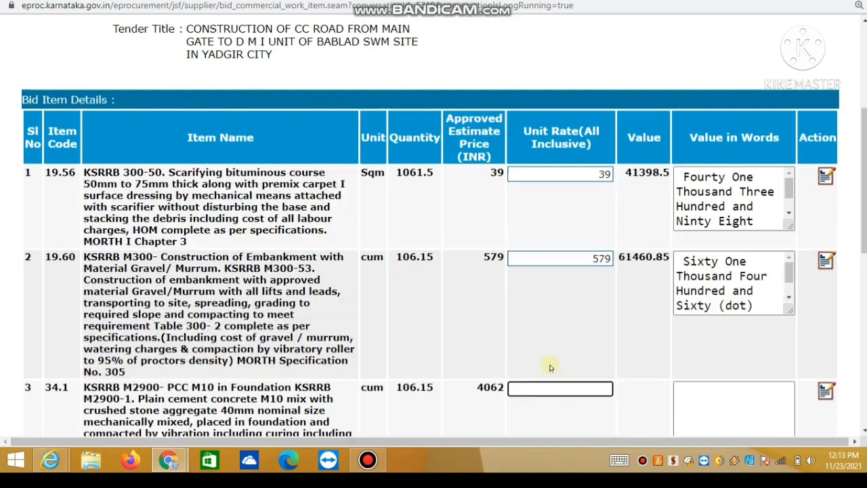
text(540)
key(BackSpace)
key(BackSpace)
text(4062)
- Set the unit rate of item 4, un-reinforced M30 cement concrete pavement, to 4816 and let its value calculate
scroll(551, 365, down, 4)
click(561, 218)
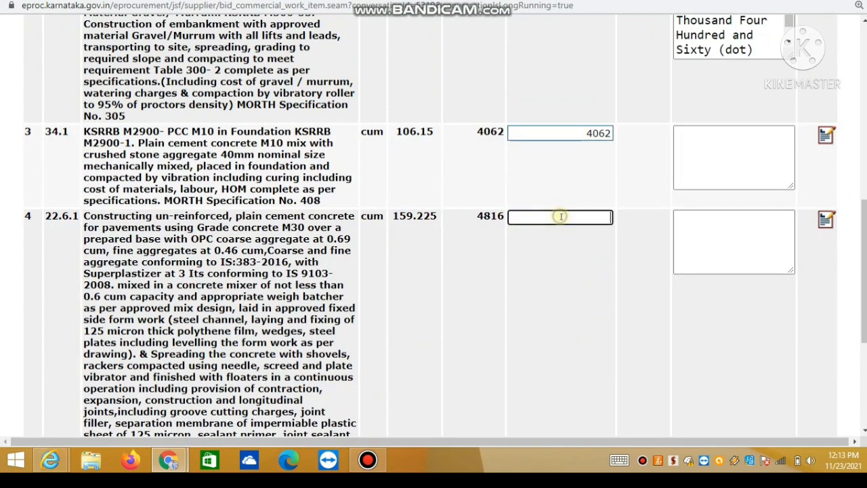
text(4816)
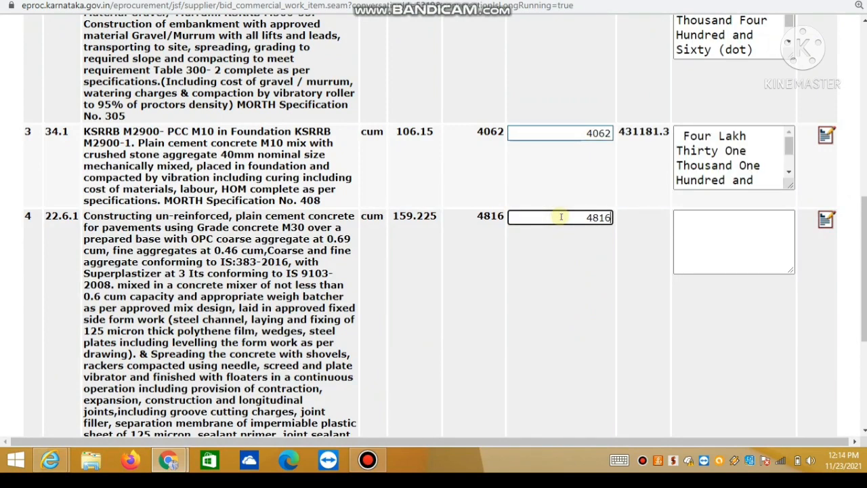
scroll(561, 327, up, 1)
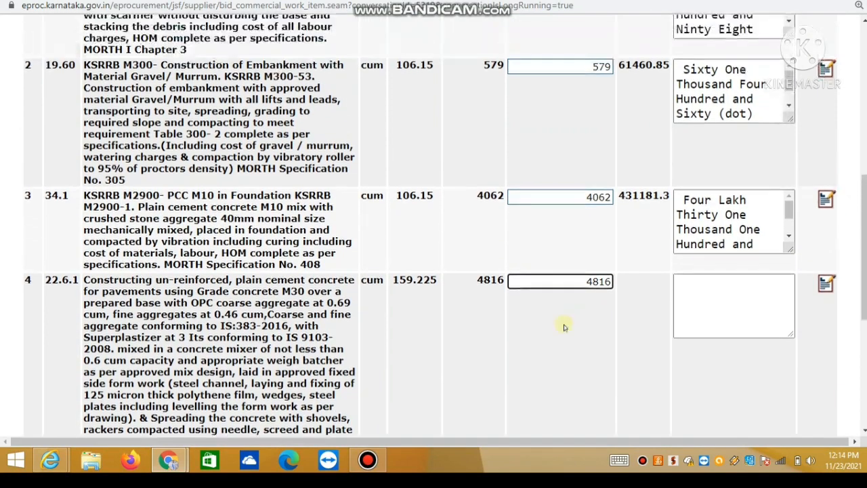
click(561, 326)
- Review the quantities, unit rates and calculated values of the four bid items, along with the total bid amount
scroll(562, 327, down, 4)
scroll(564, 325, up, 15)
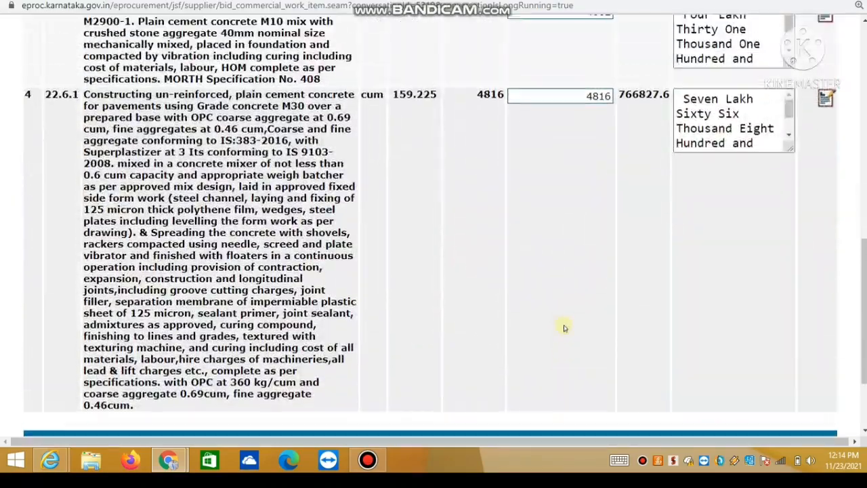
scroll(561, 384, down, 3)
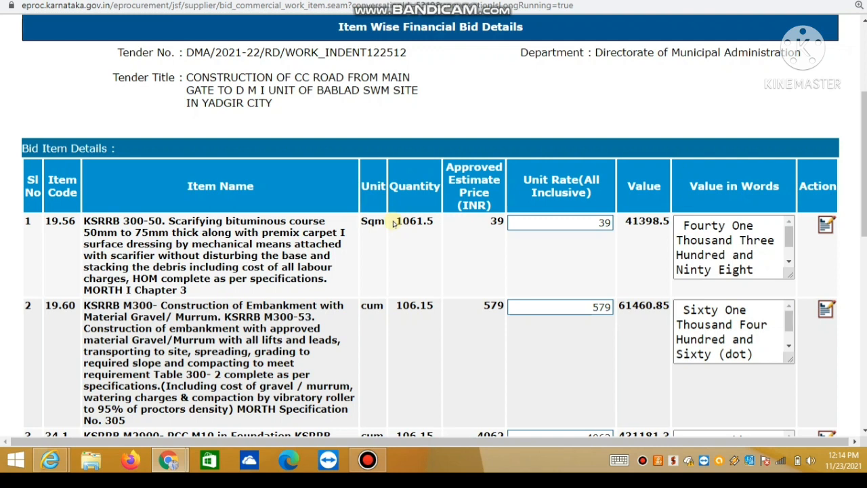
drag(393, 223, 434, 224)
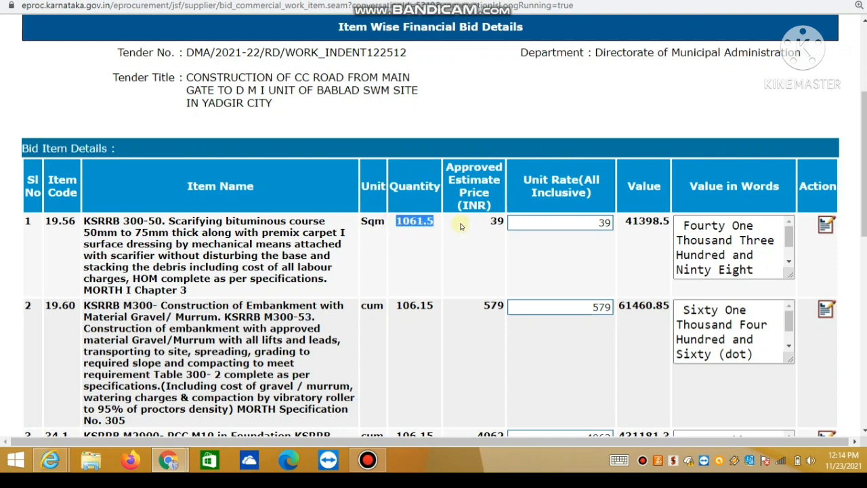
click(485, 222)
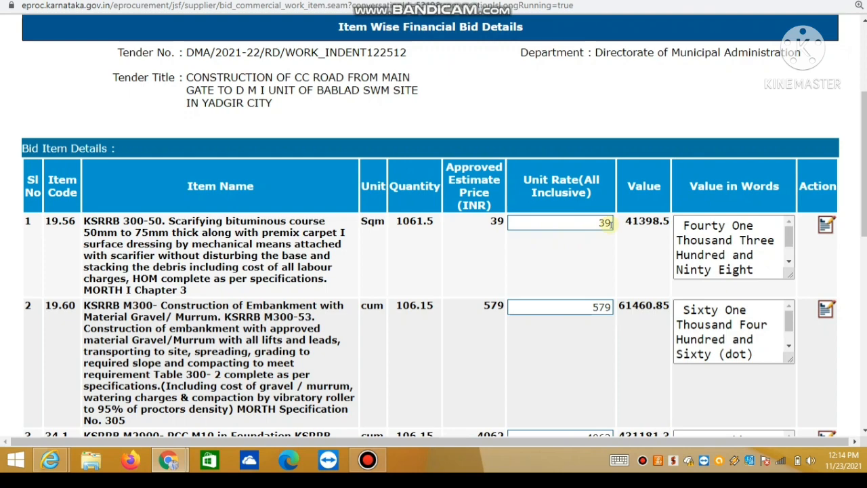
scroll(612, 223, down, 10)
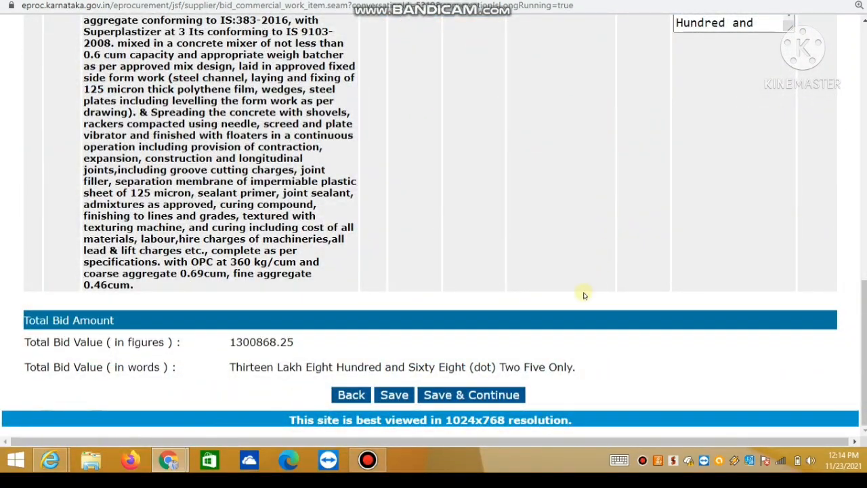
scroll(575, 242, up, 3)
scroll(575, 242, down, 3)
- Save the item-wise financial bid and return from the work estimates to the bid submission overview
click(463, 400)
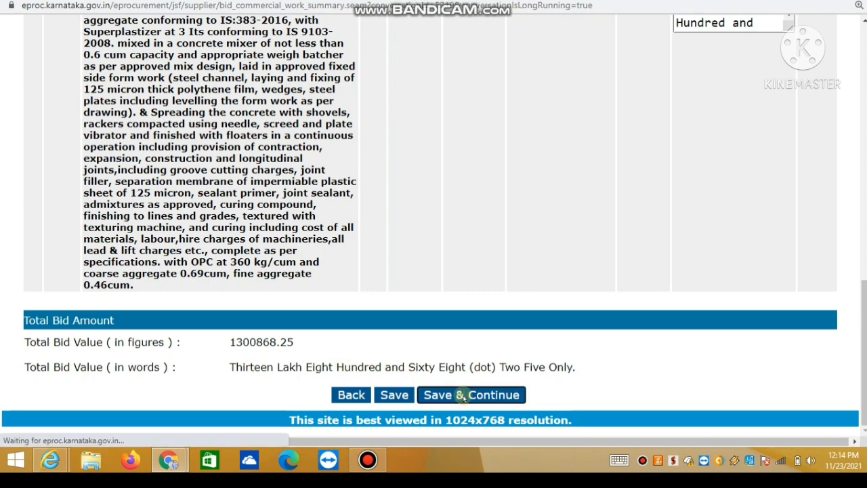
scroll(429, 232, down, 2)
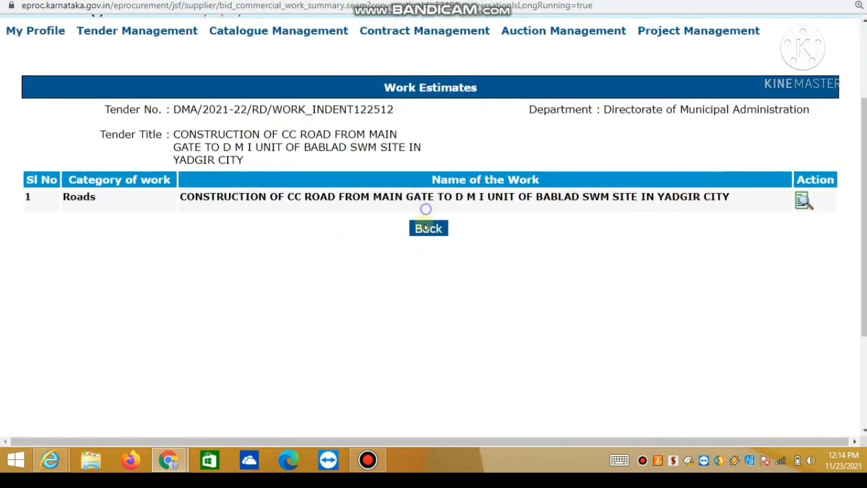
click(425, 228)
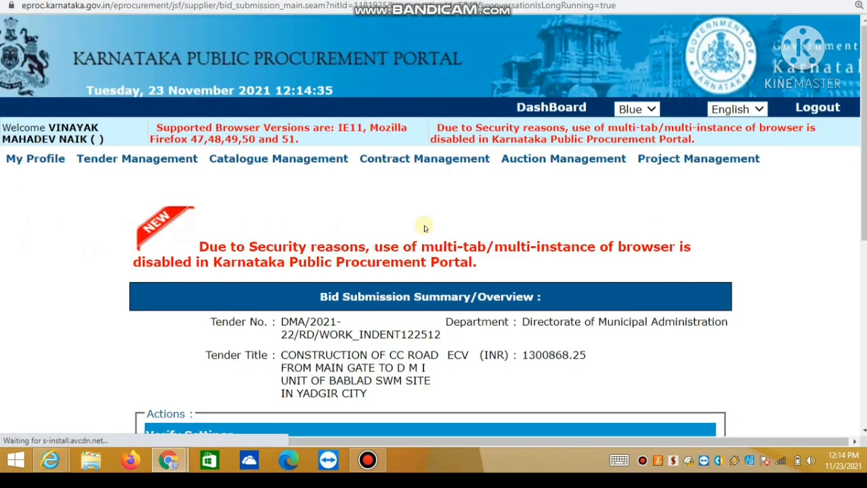
scroll(429, 233, down, 5)
scroll(429, 233, up, 5)
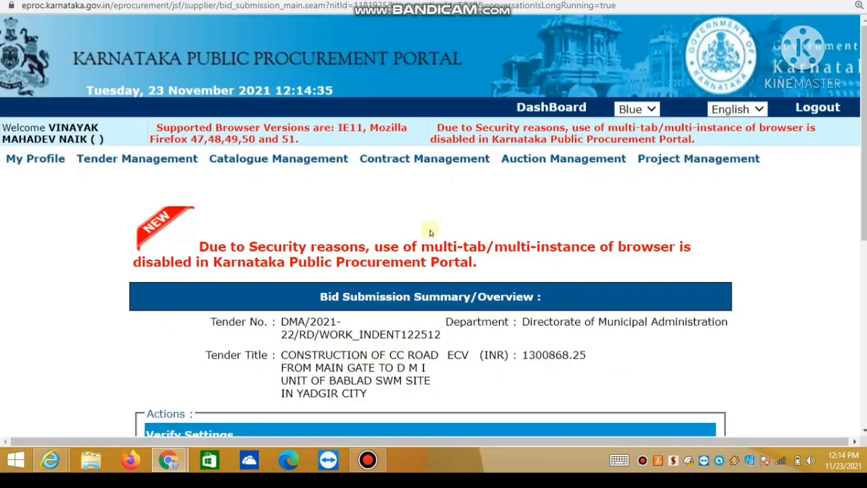
- Log out of the portal and open eproc.karnataka.gov.in from the Bing results in Internet Explorer, allowing the trusted site
click(820, 108)
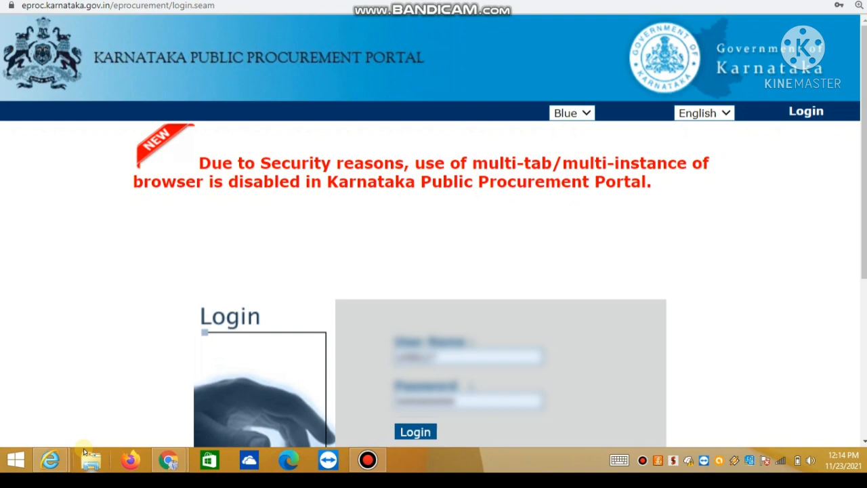
mouse_move(52, 458)
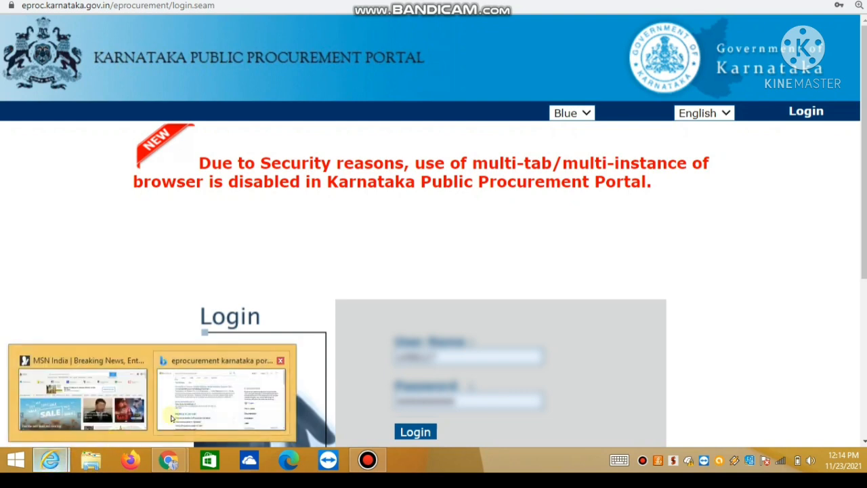
click(172, 418)
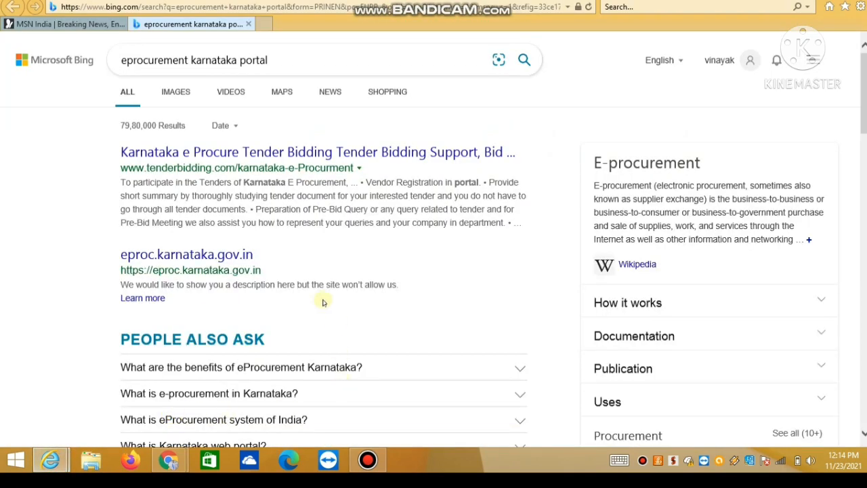
click(212, 256)
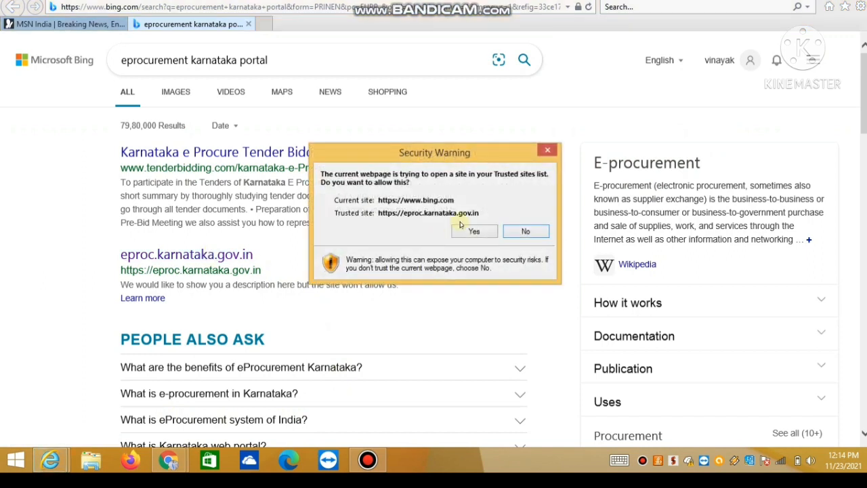
click(465, 233)
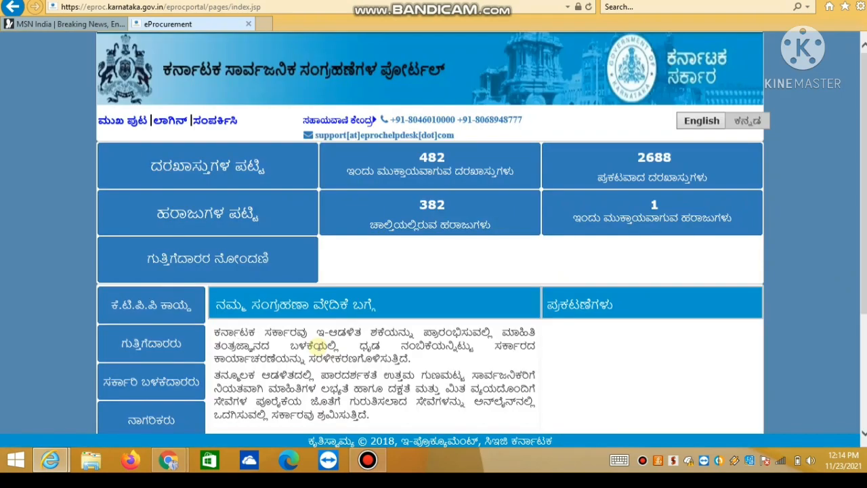
- Log in to the procurement portal with the bidder's user name and password
click(170, 122)
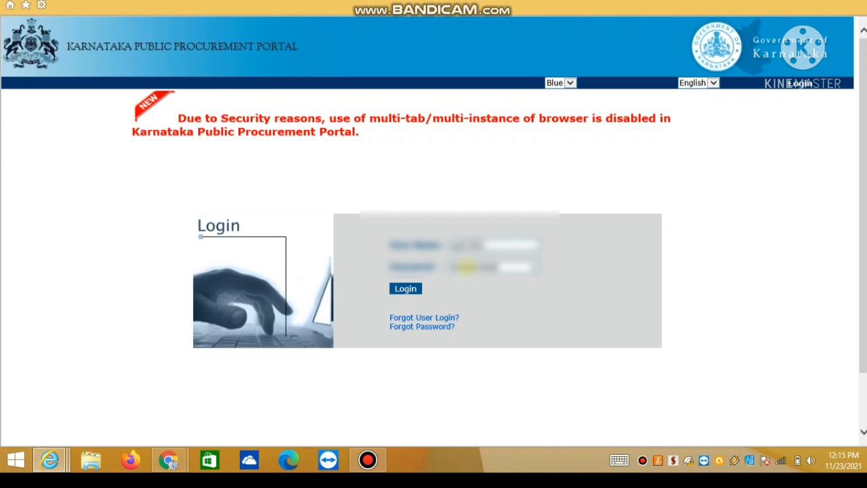
click(405, 288)
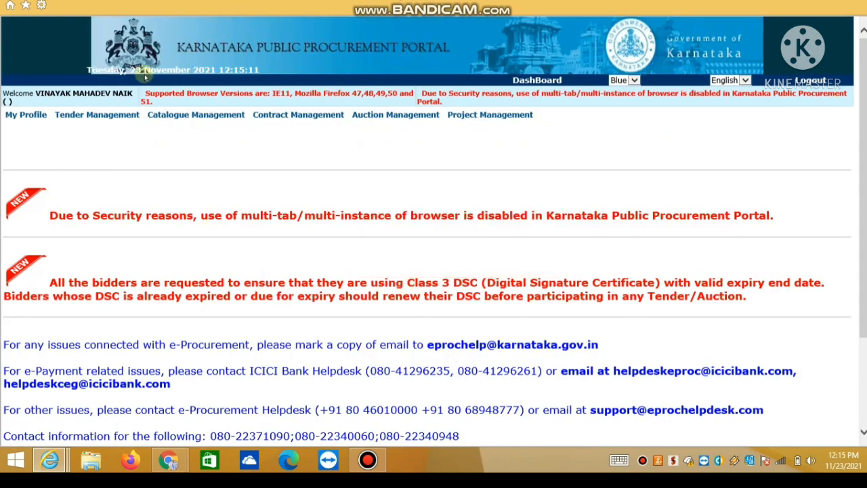
mouse_move(80, 109)
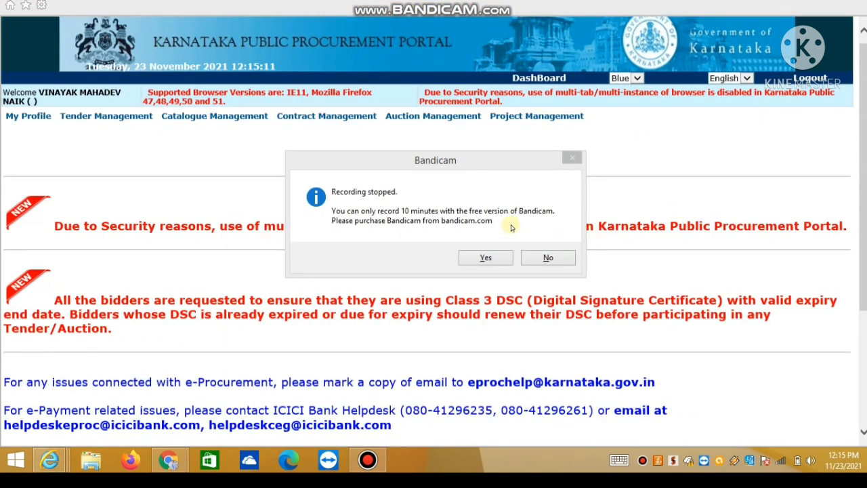
click(494, 258)
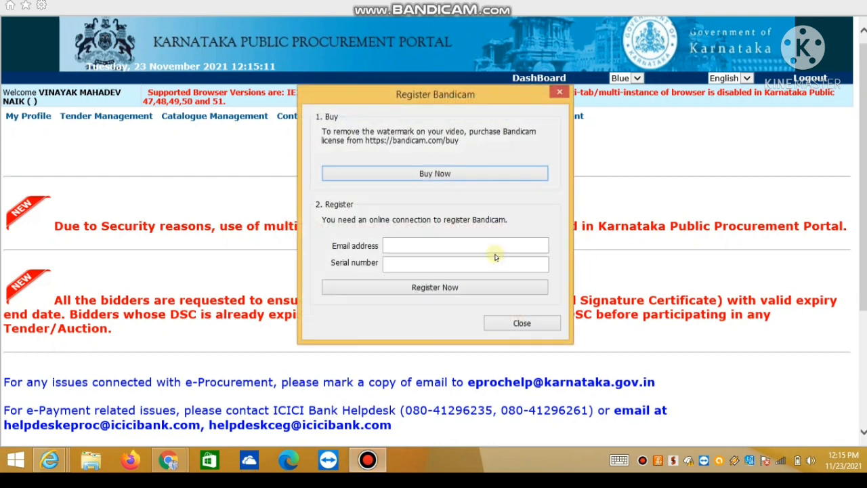
click(560, 89)
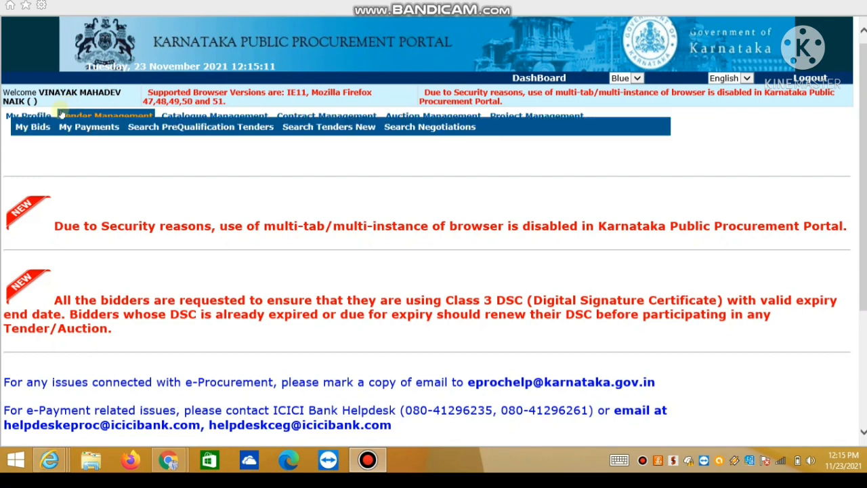
mouse_move(57, 115)
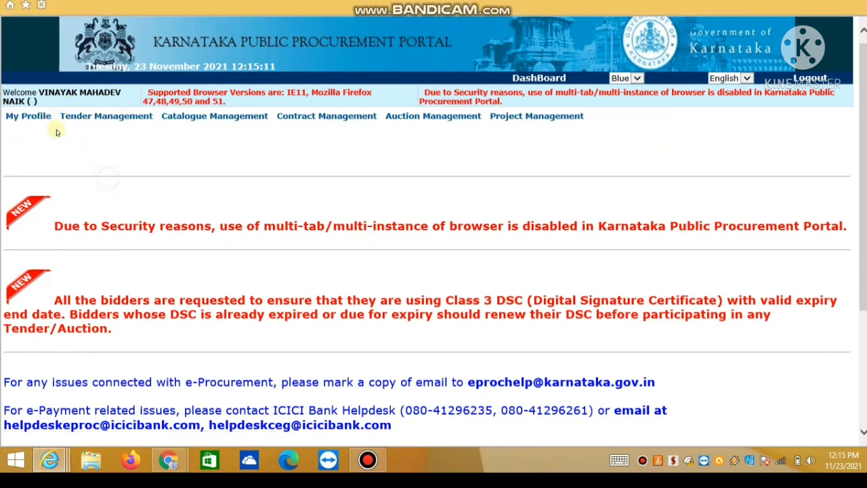
key(ctrl+plus)
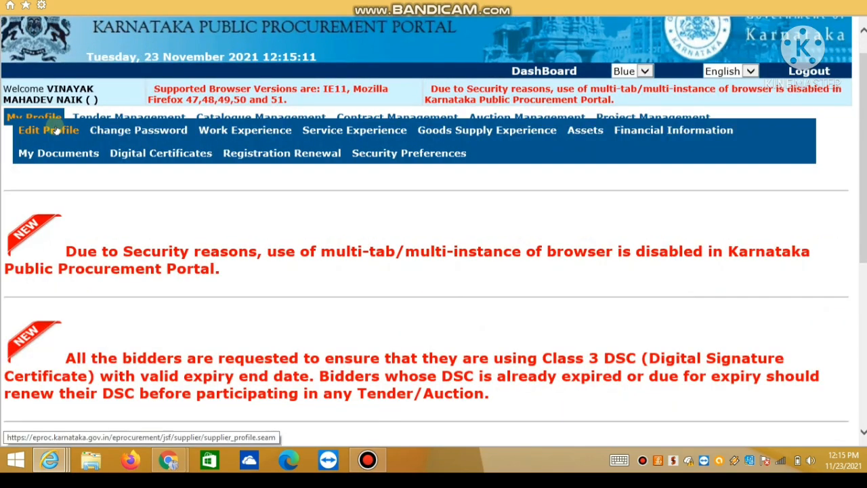
key(ctrl+plus)
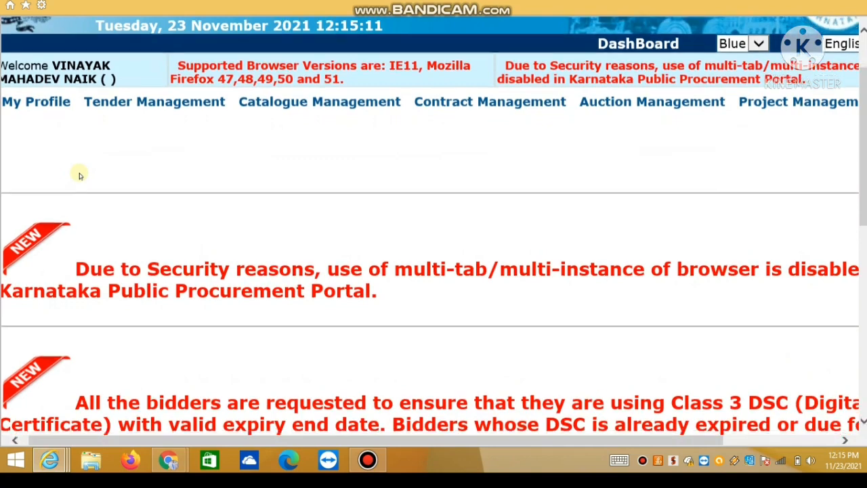
scroll(79, 173, down, 1)
drag(248, 441, 242, 441)
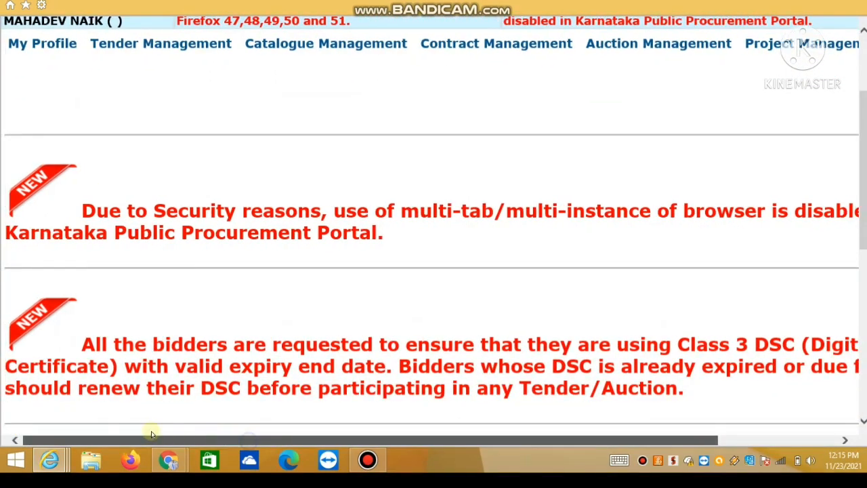
- Open the draft Yadgir City CC road bid for editing from the bidder's current bids
scroll(139, 161, up, 2)
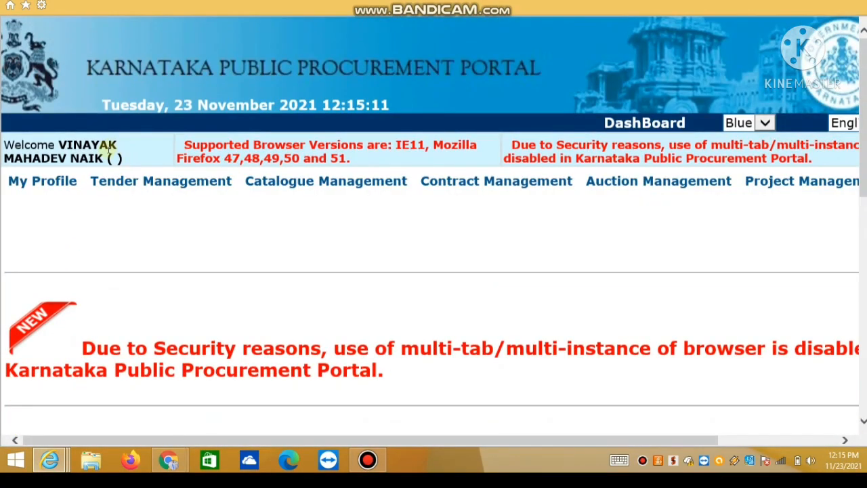
mouse_move(191, 176)
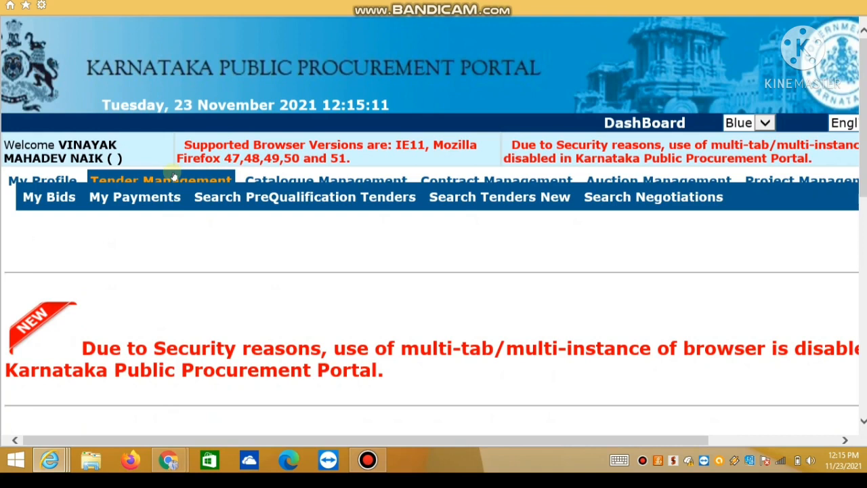
click(65, 193)
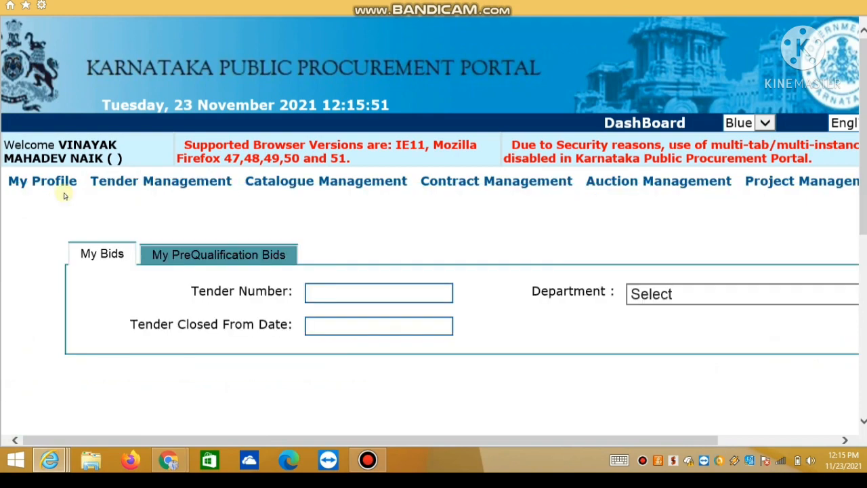
scroll(528, 290, down, 2)
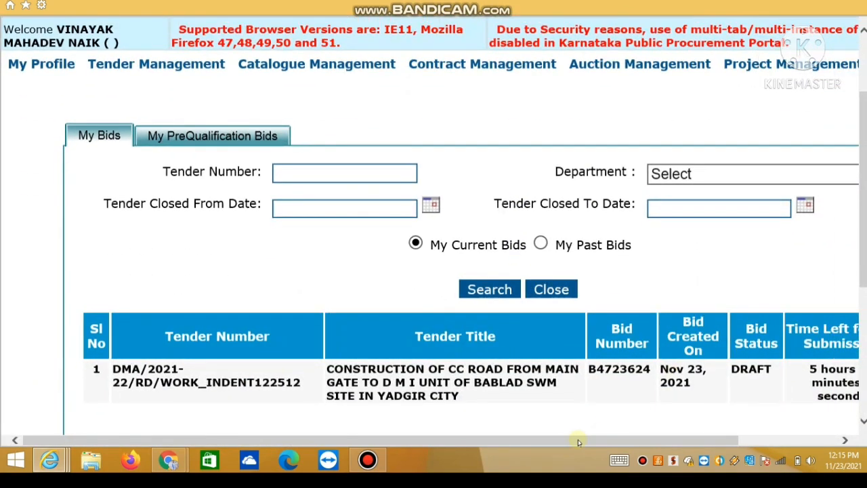
drag(567, 441, 606, 443)
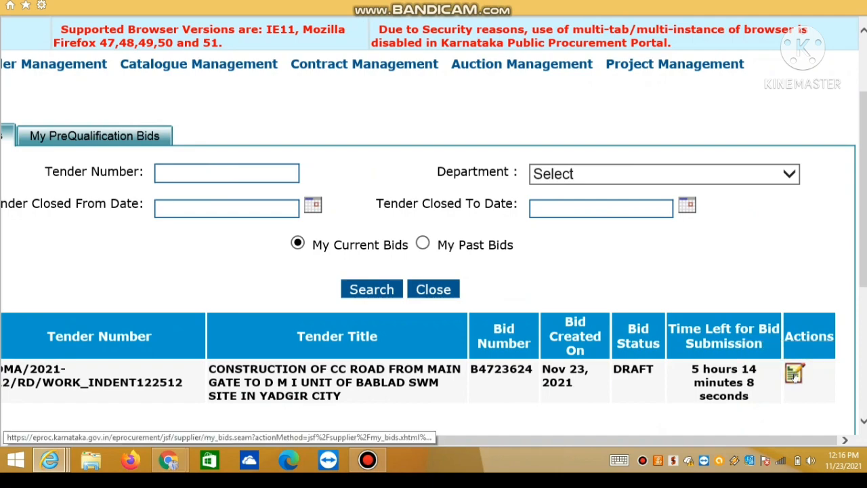
click(793, 374)
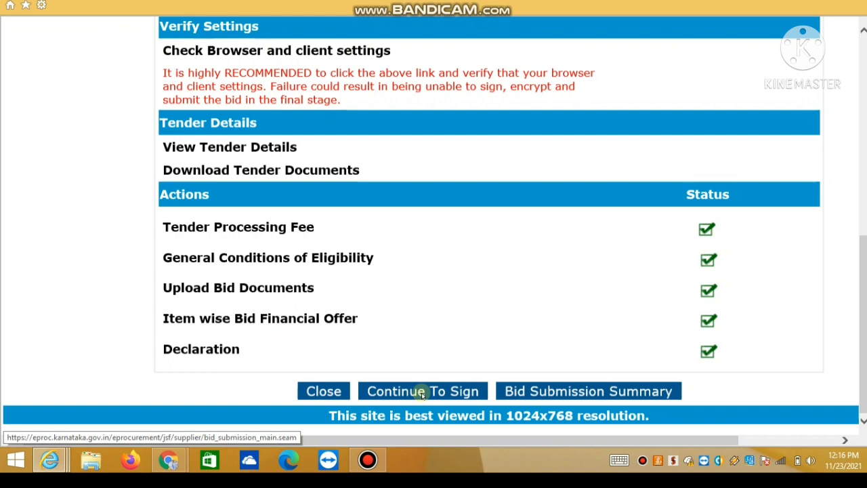
- Continue the completed bid to the signing stage and allow the untrusted connection to eproc.karnataka.gov.in
scroll(421, 395, up, 1)
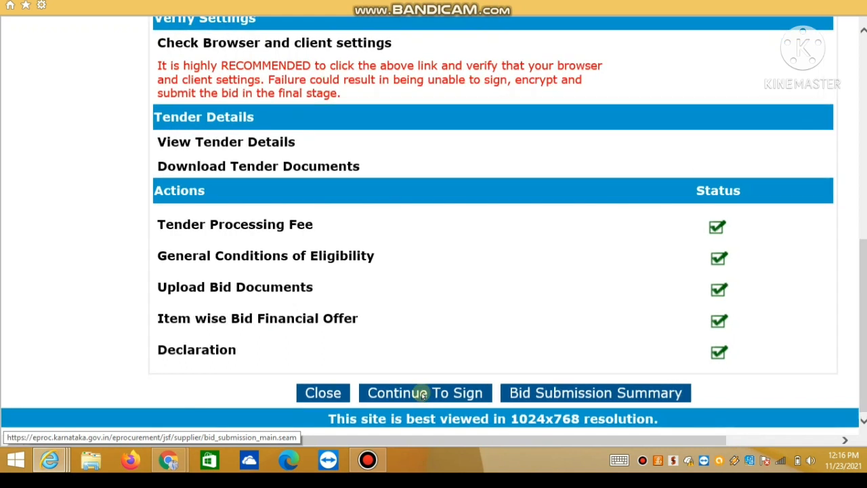
scroll(421, 395, up, 1)
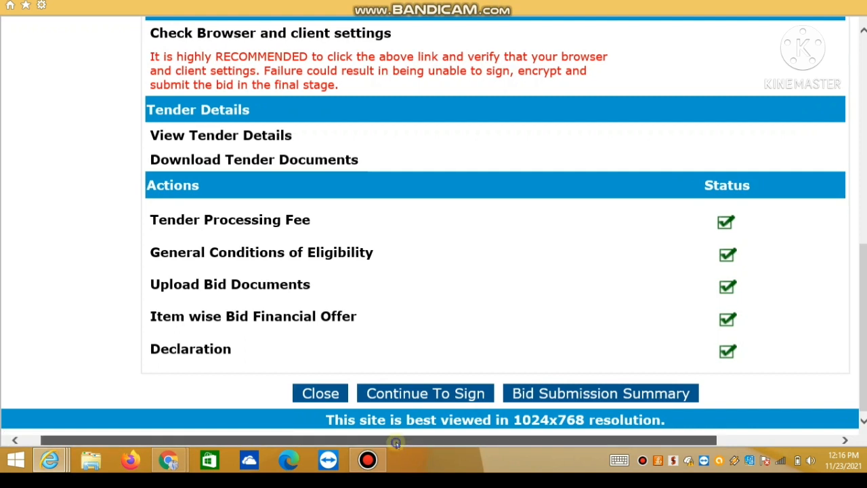
drag(396, 442, 428, 444)
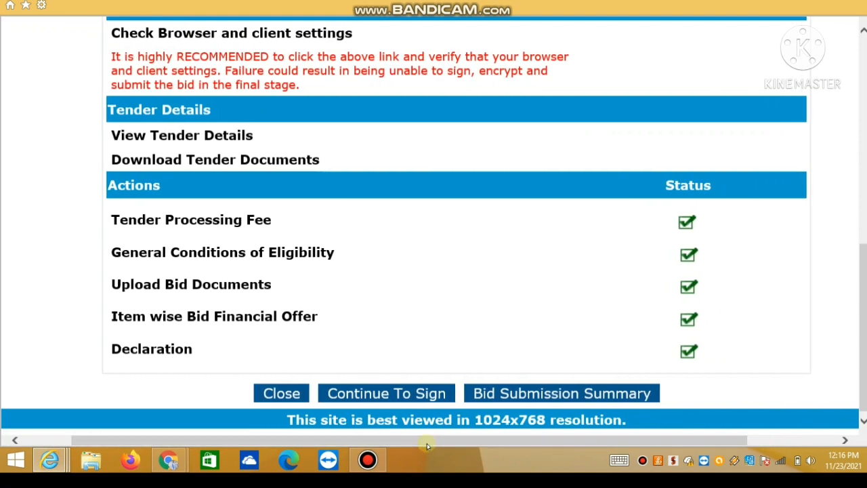
scroll(405, 405, up, 1)
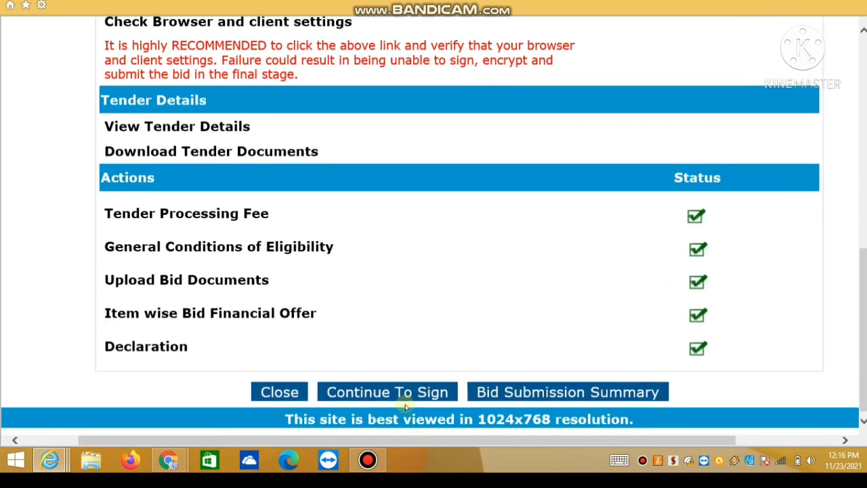
scroll(404, 407, up, 1)
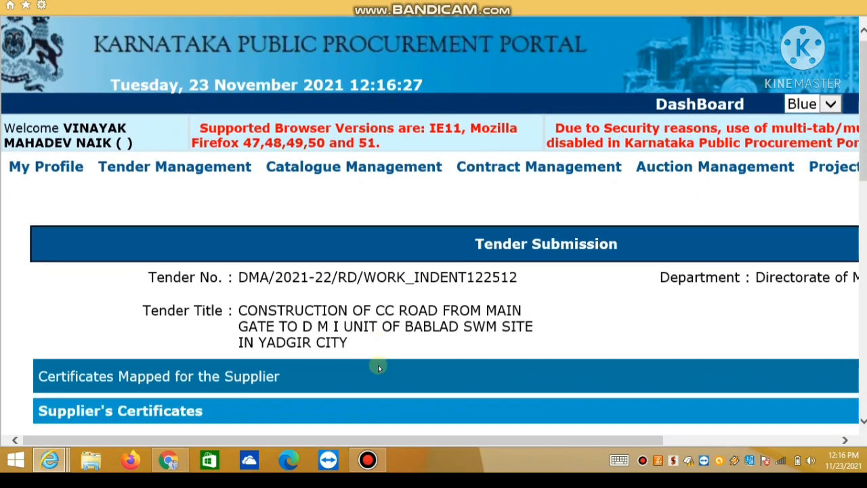
scroll(378, 364, down, 8)
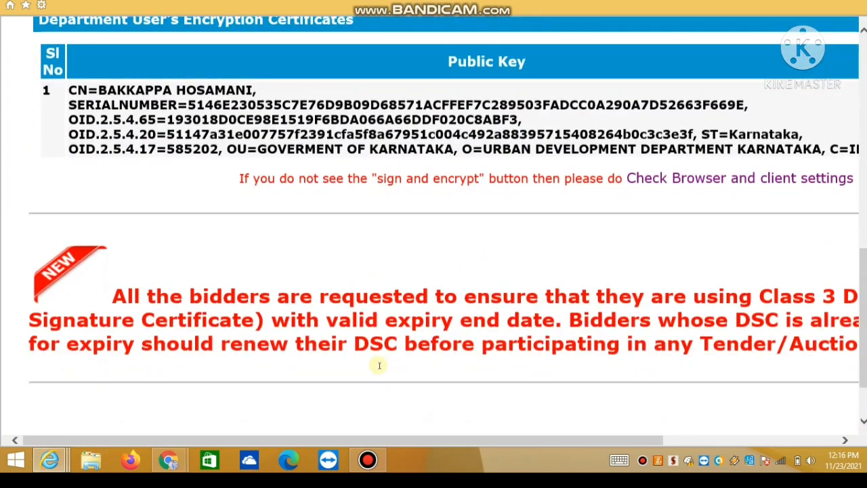
scroll(378, 364, down, 2)
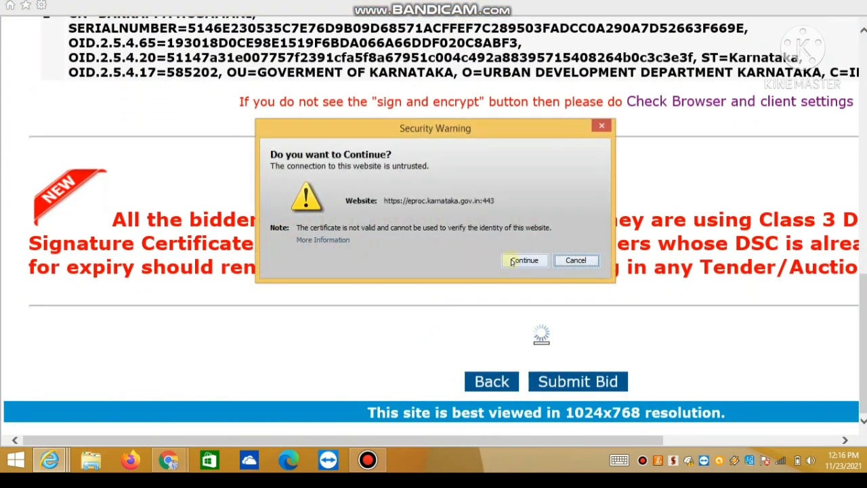
click(524, 260)
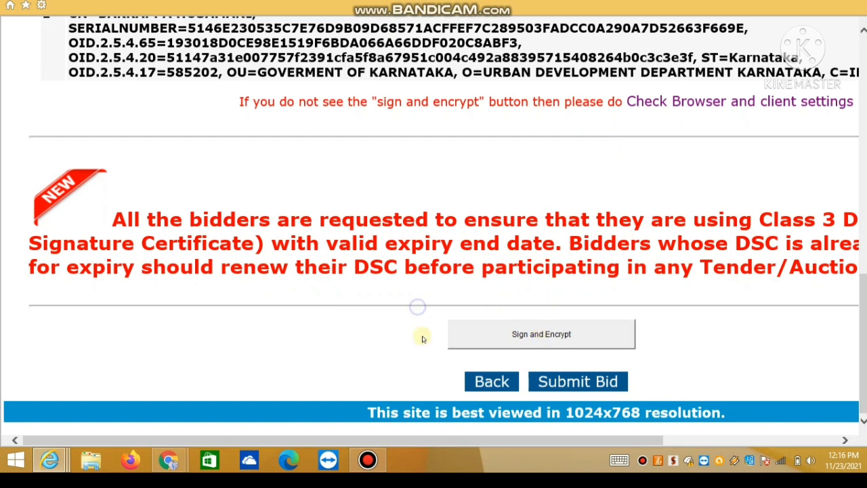
- Sign and encrypt the bid with the logged-in bidder's SafeScrypt digital certificate that expires on 4 Oct 2022
click(560, 335)
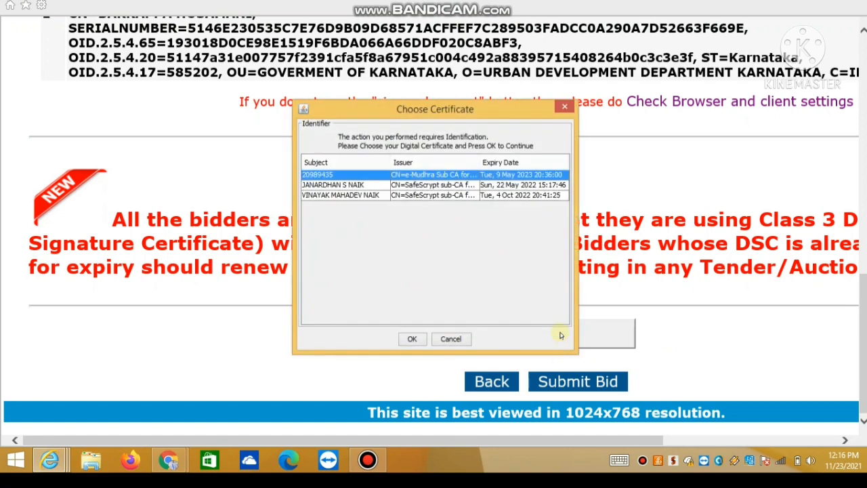
click(374, 196)
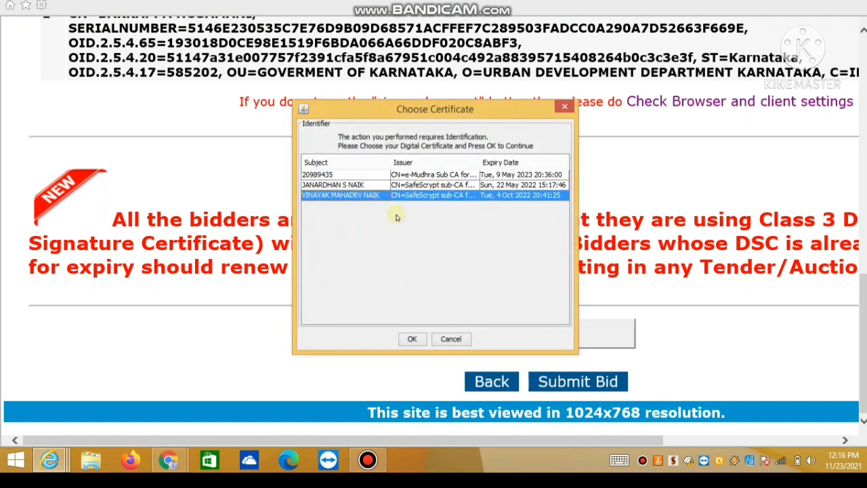
click(421, 342)
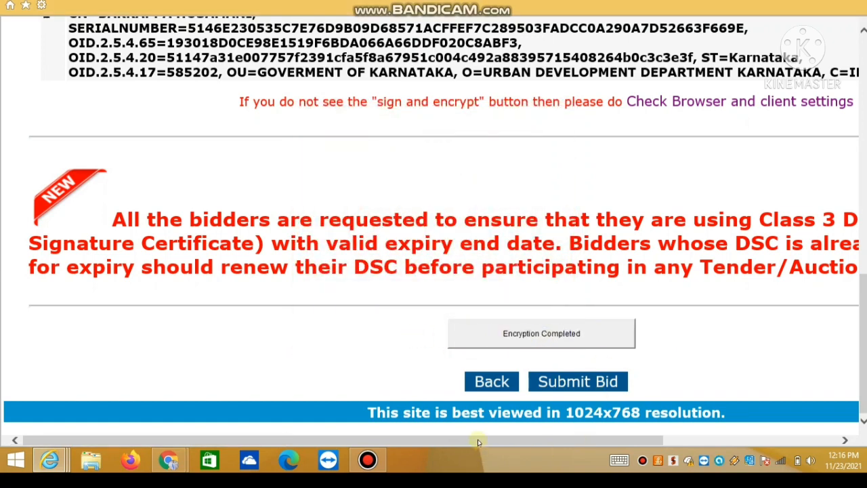
- Submit the encrypted bid and close the submission confirmation page
drag(478, 439, 513, 440)
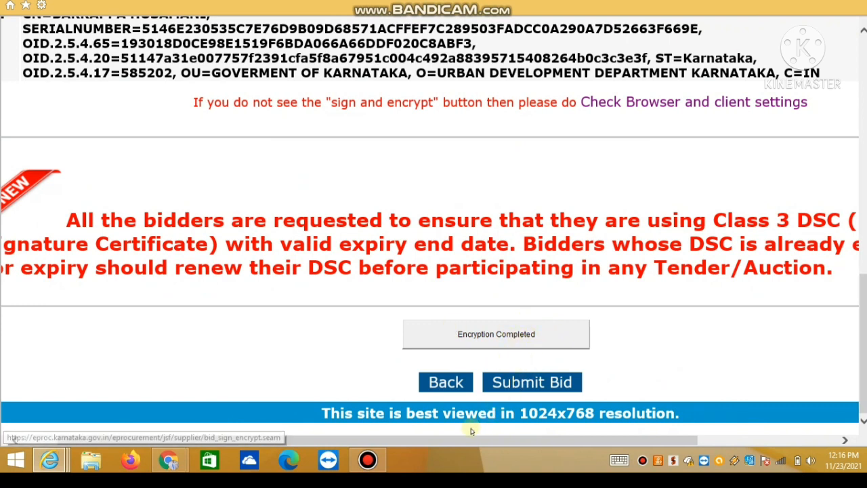
drag(478, 439, 505, 439)
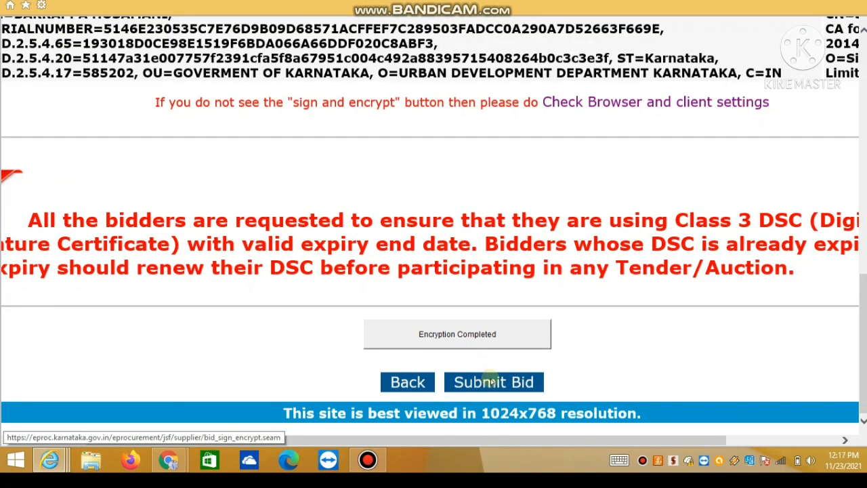
click(489, 381)
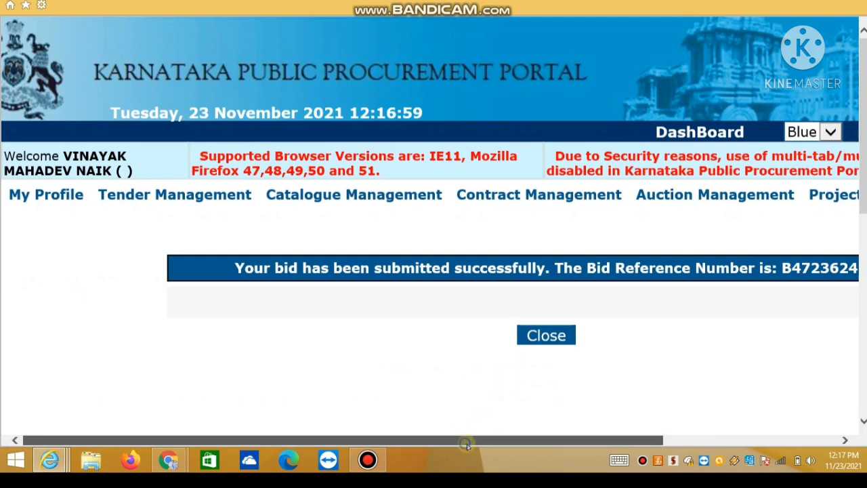
drag(466, 444, 556, 443)
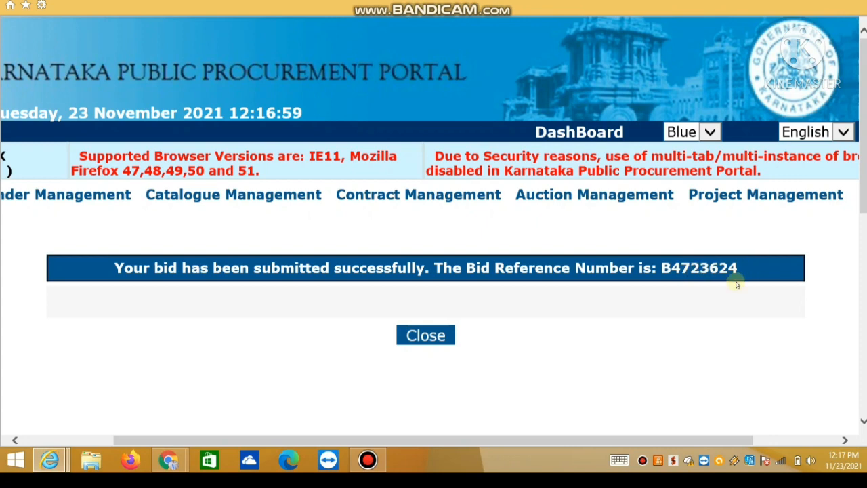
click(428, 336)
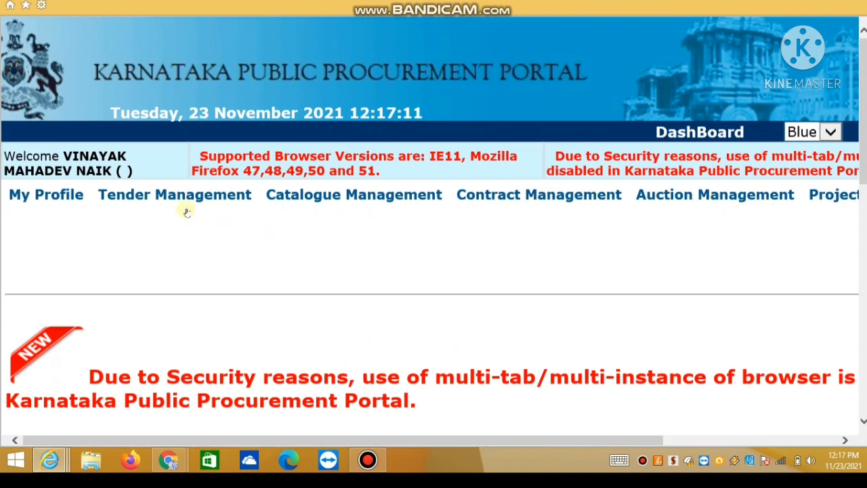
- Check the Yadgir City CC road bid's status and submission details in the list of current bids
mouse_move(161, 184)
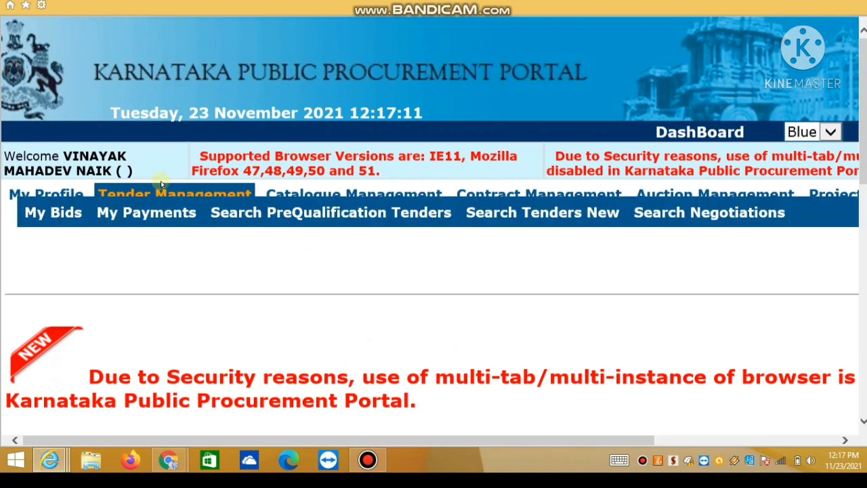
click(60, 206)
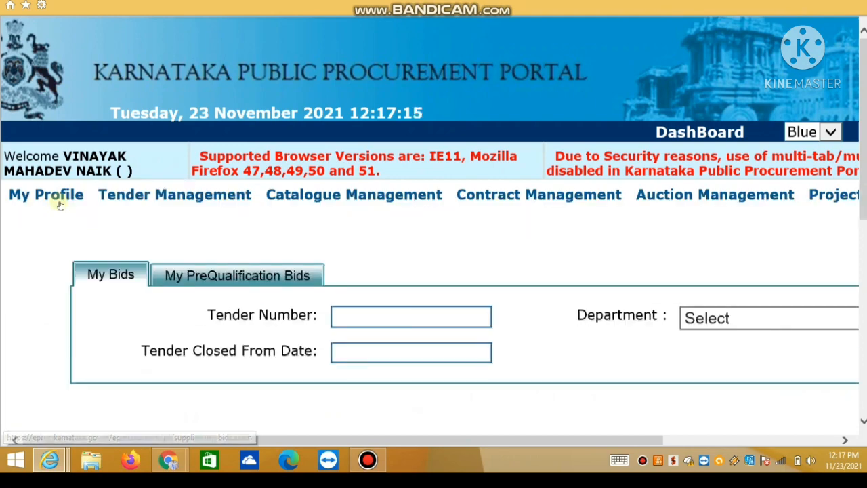
scroll(405, 412, down, 3)
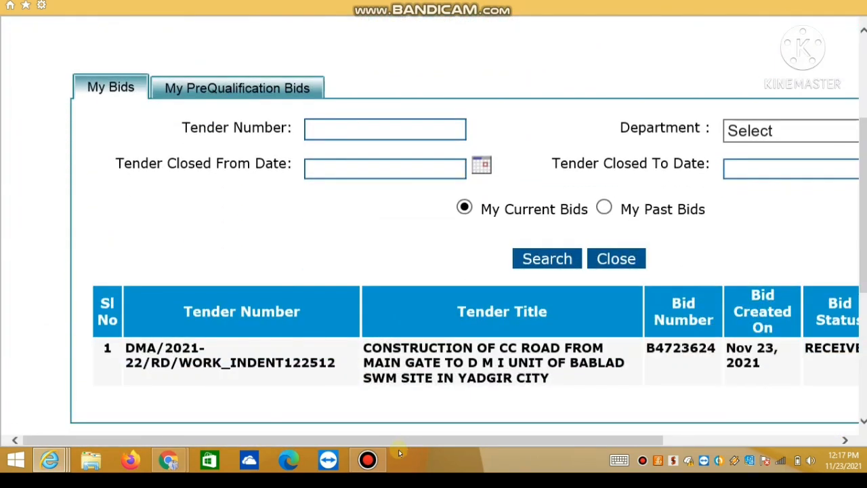
drag(392, 440, 504, 445)
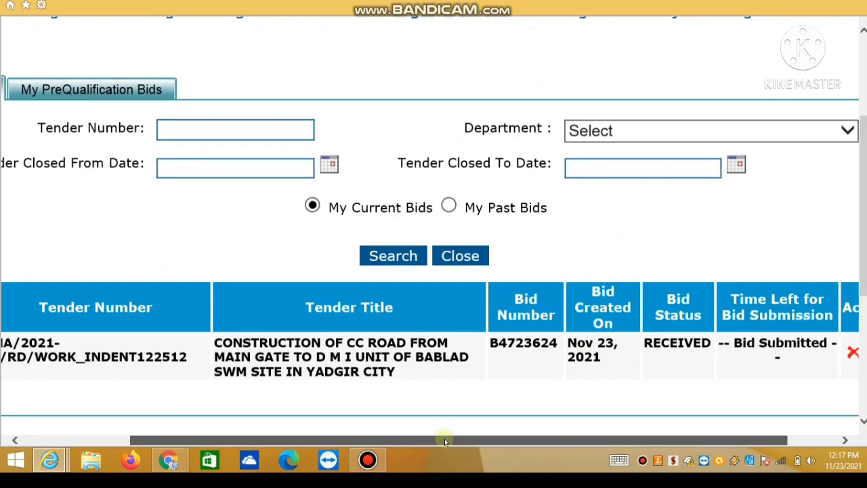
drag(445, 440, 392, 441)
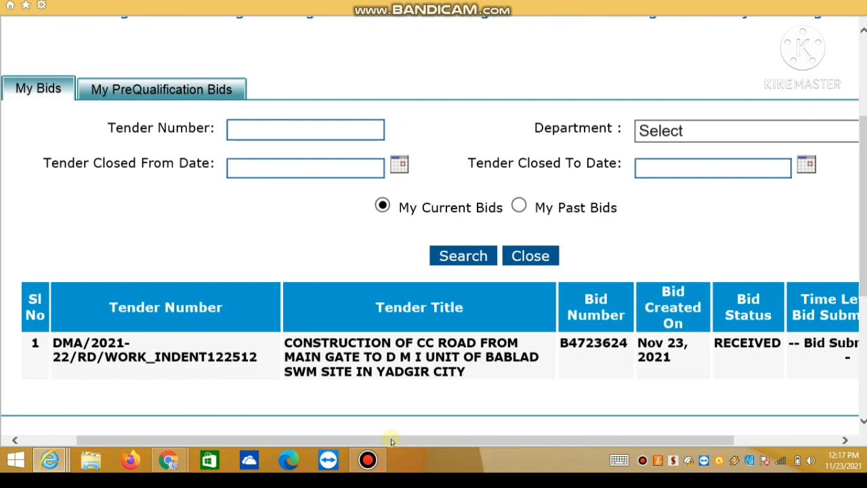